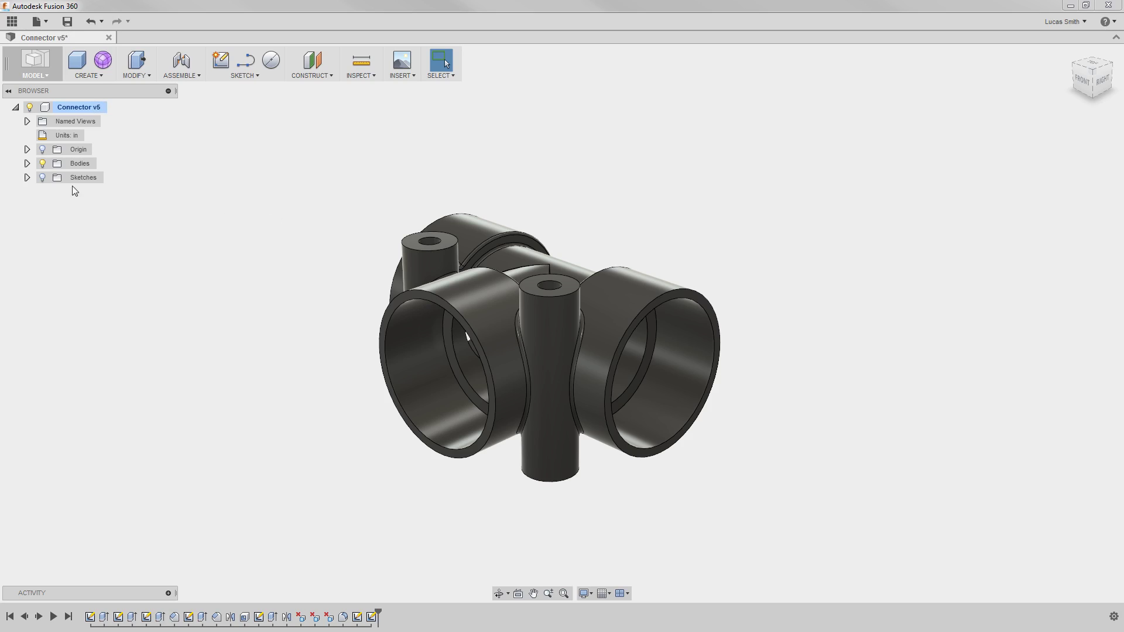
Step: Expand the Bodies folder in the Browser to reveal the tee connector's Body1
left_click(27, 163)
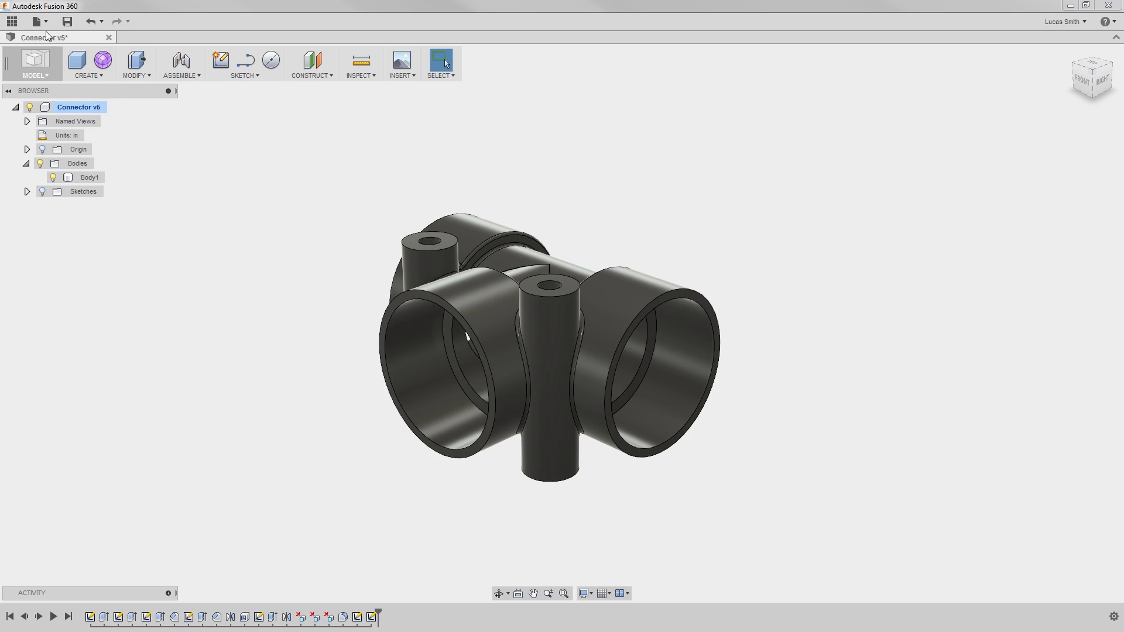
Step: Insert the Connector Support design from the Data Panel and accept its default placement
left_click(12, 21)
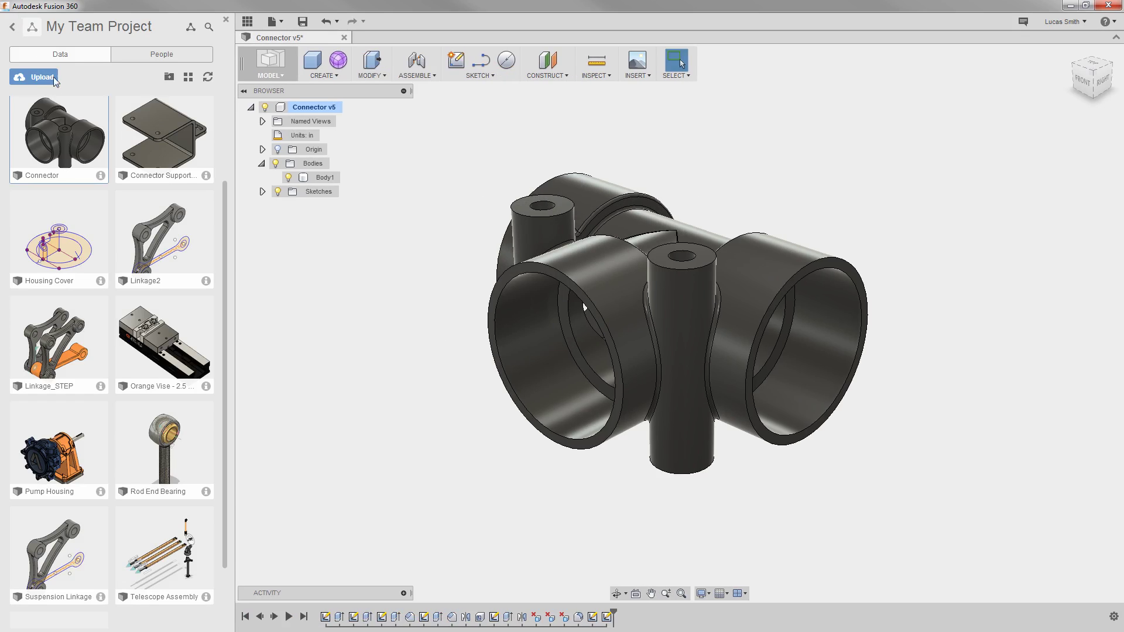
left_click(159, 131)
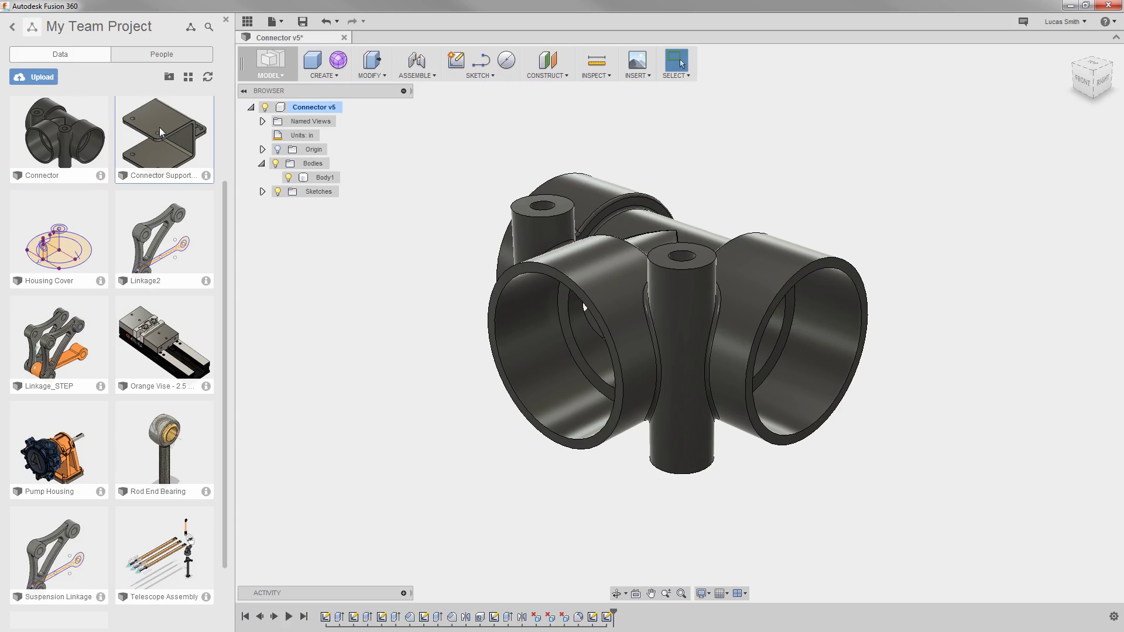
right_click(160, 130)
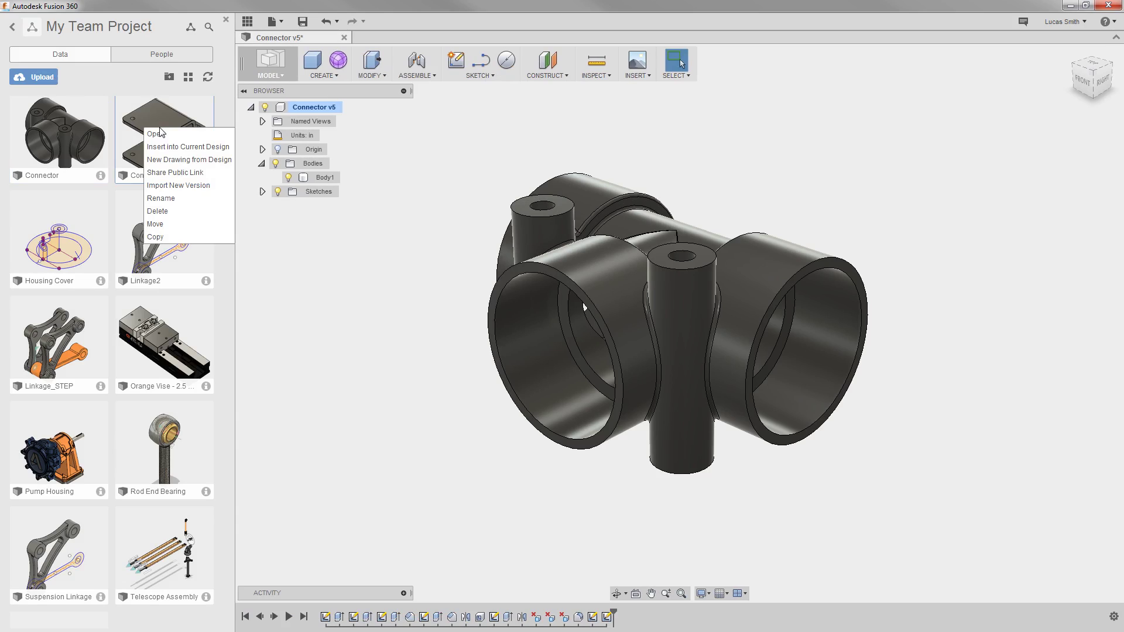
left_click(171, 145)
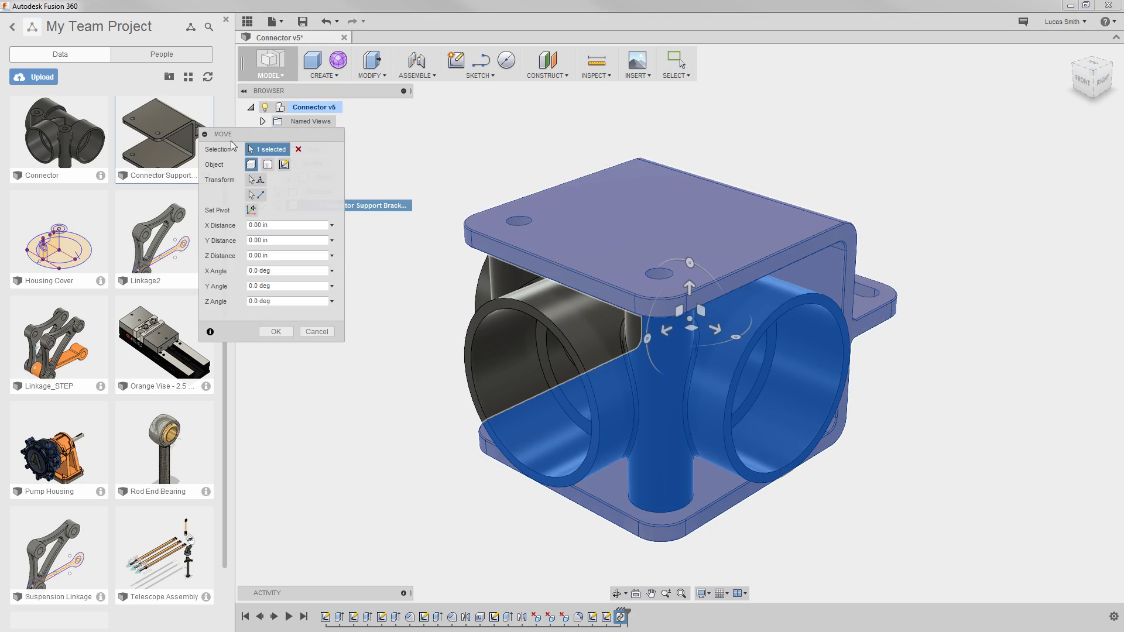
left_click_drag(237, 140, 280, 141)
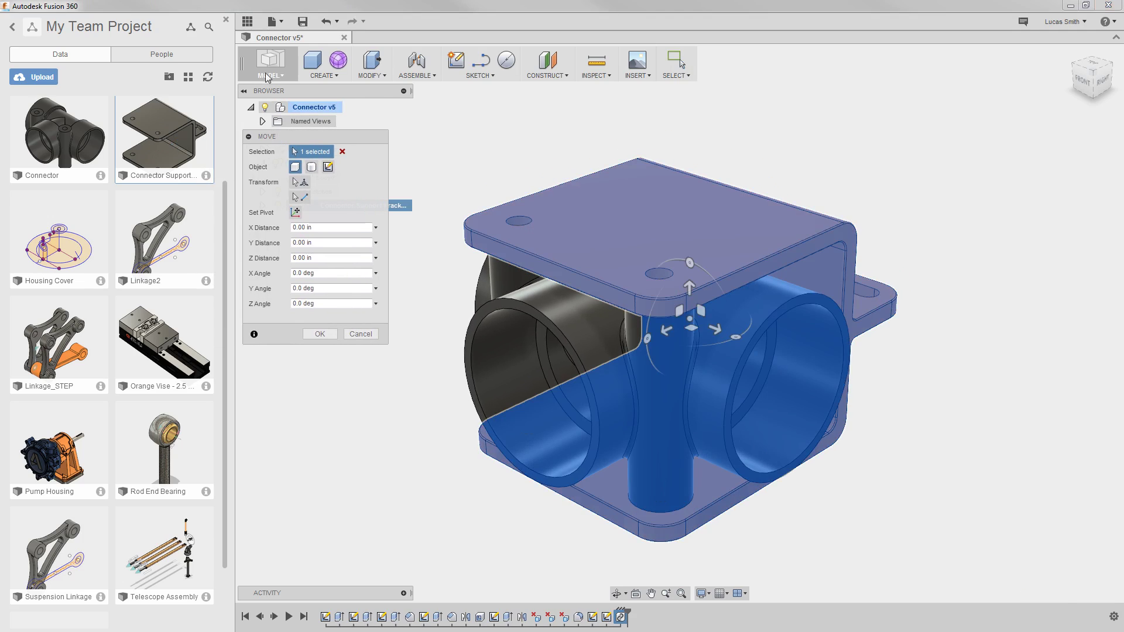
left_click(250, 25)
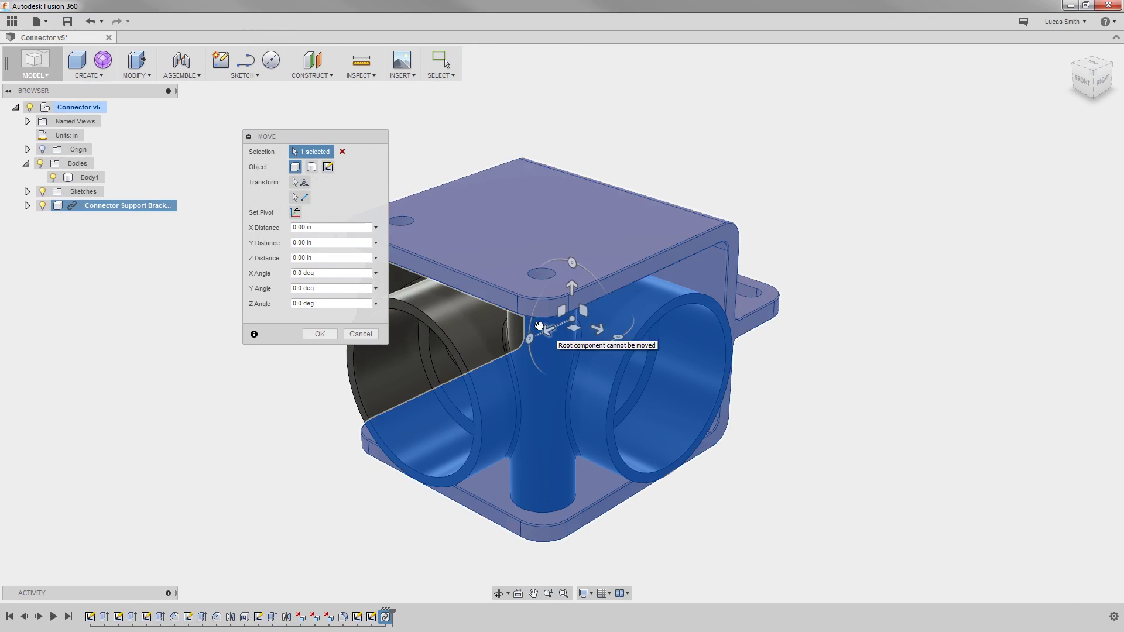
left_click(329, 334)
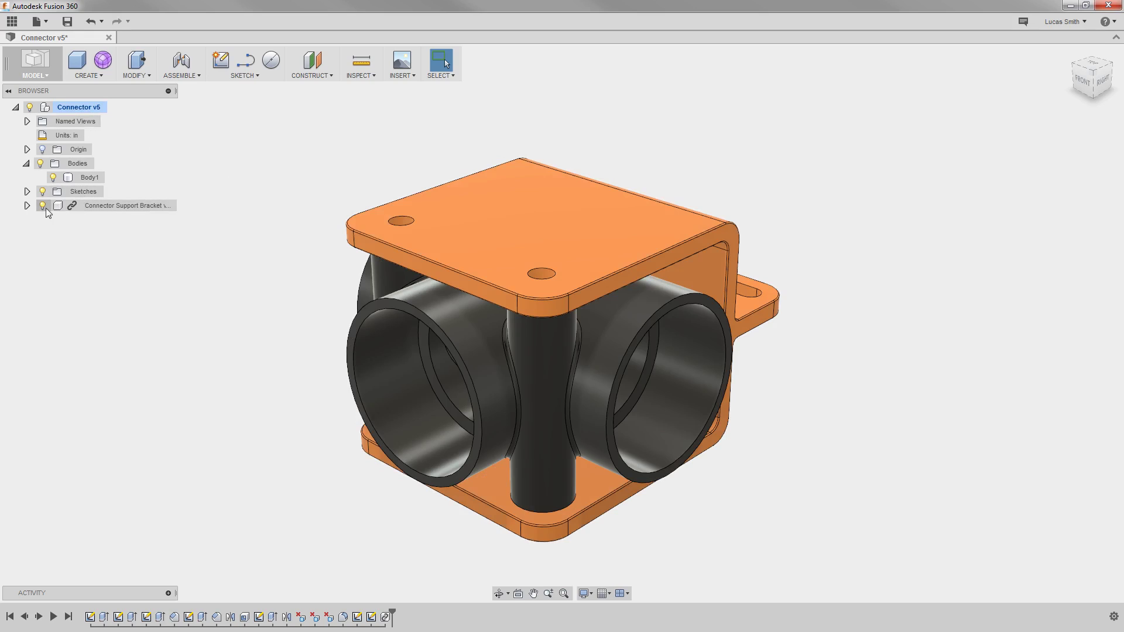
Step: Expand the Connector Support Bracket node and its Bodies folder, then collapse it again
left_click(26, 205)
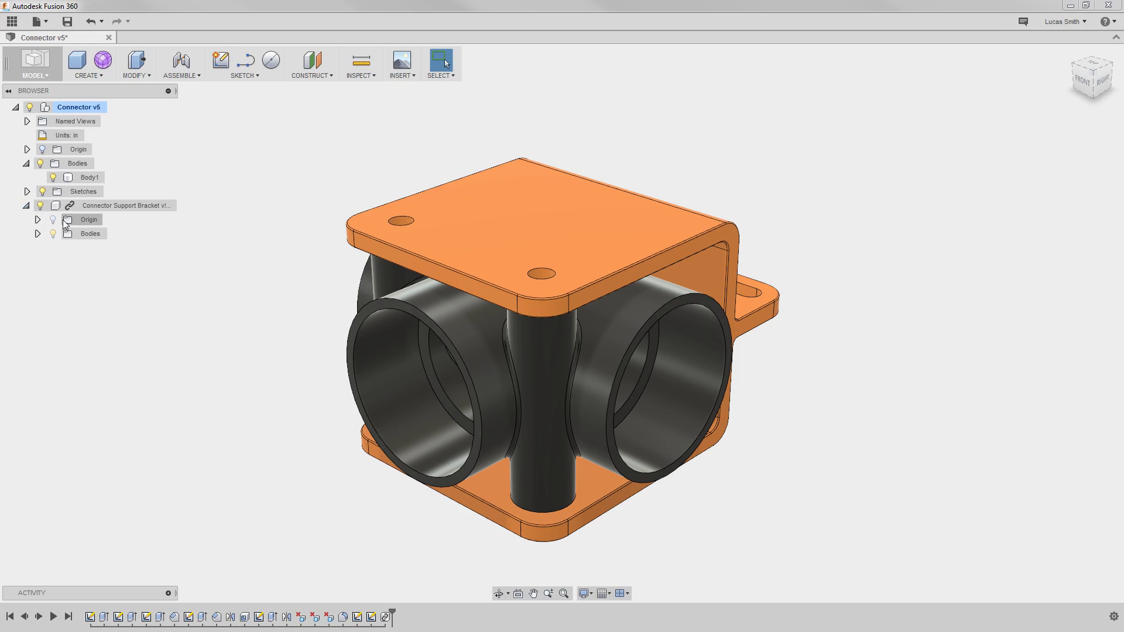
left_click(37, 233)
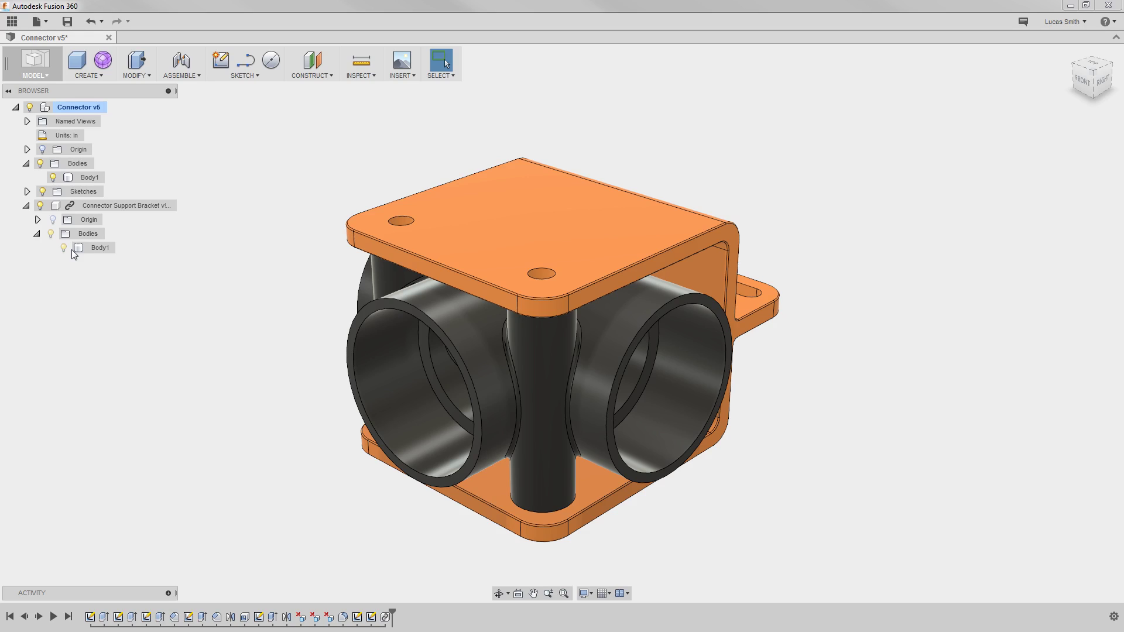
left_click(27, 205)
left_click(70, 210)
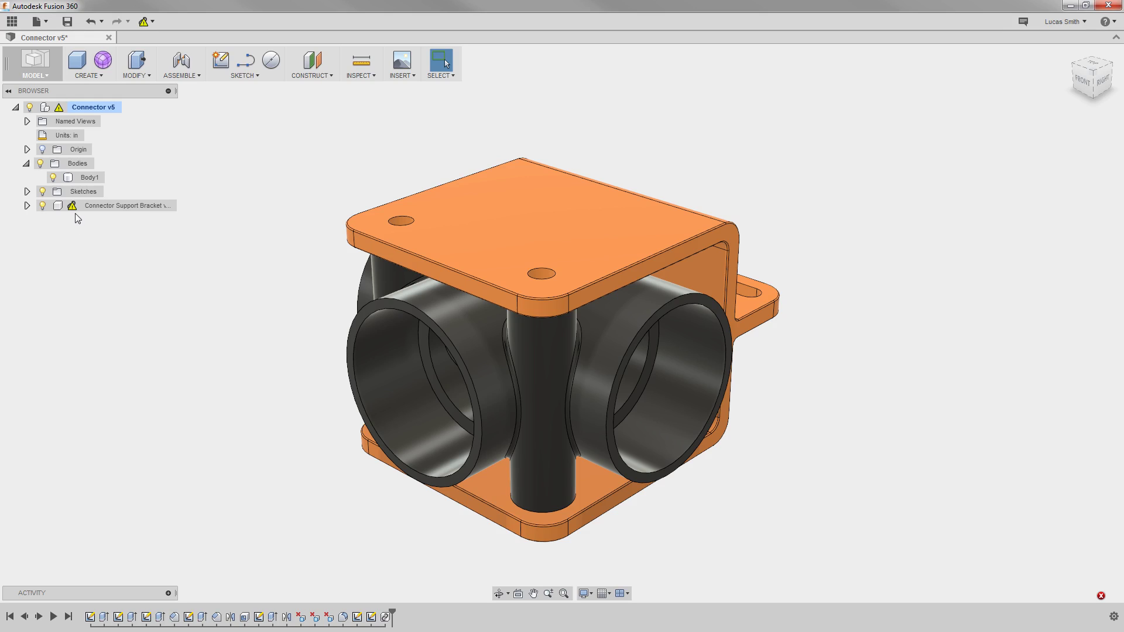
Step: Update the linked bracket with Get All Latest, then clear the selection
right_click(75, 209)
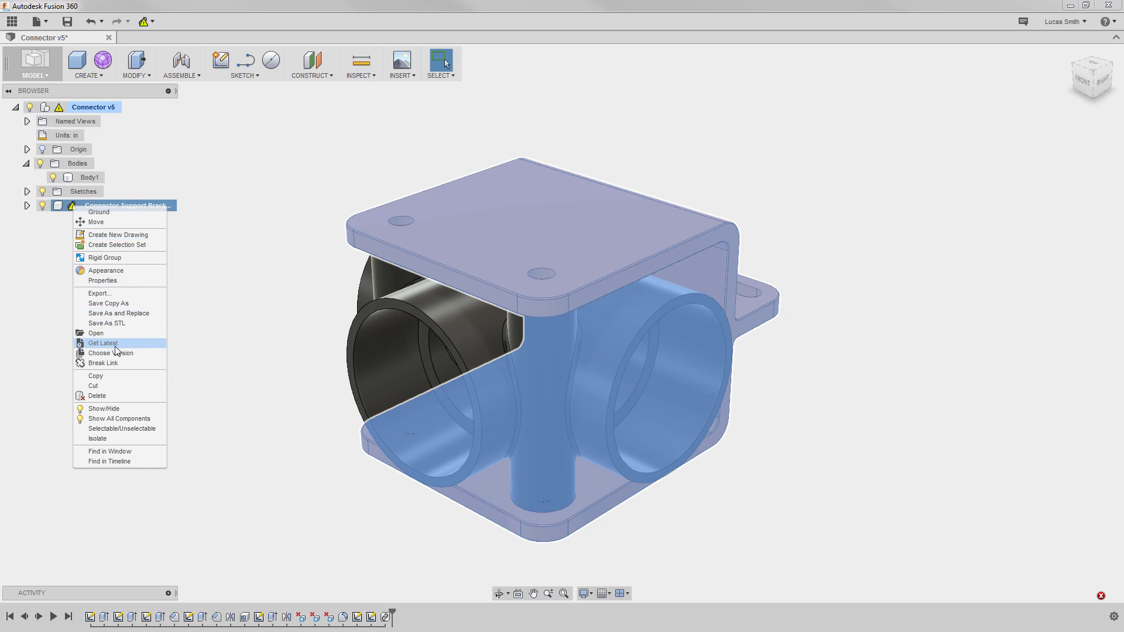
left_click(219, 251)
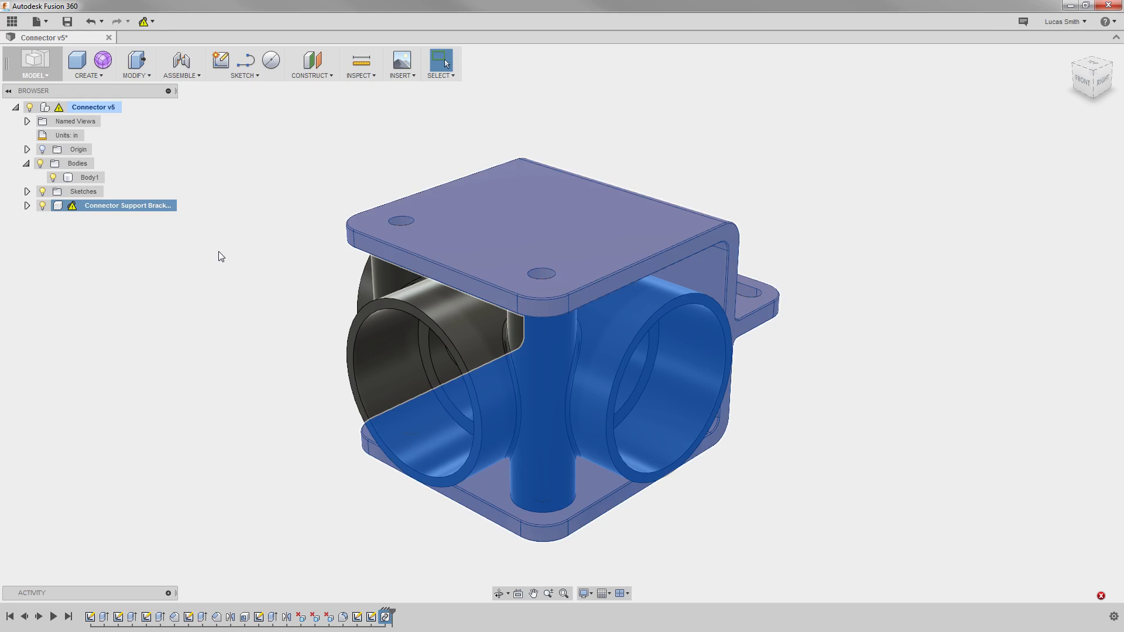
left_click(157, 26)
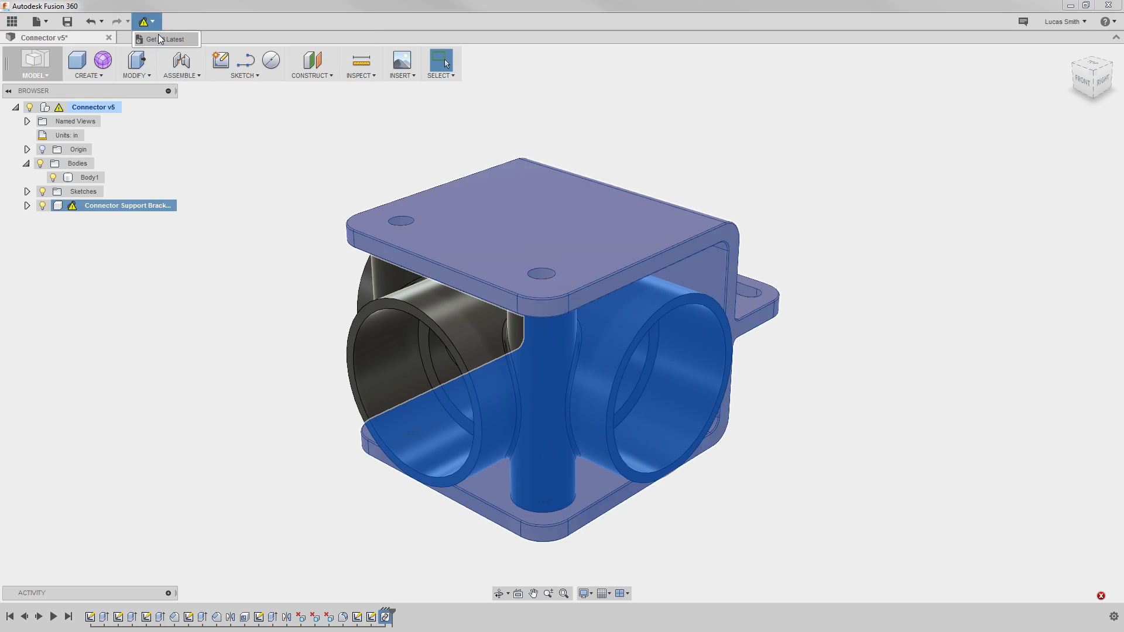
left_click(158, 37)
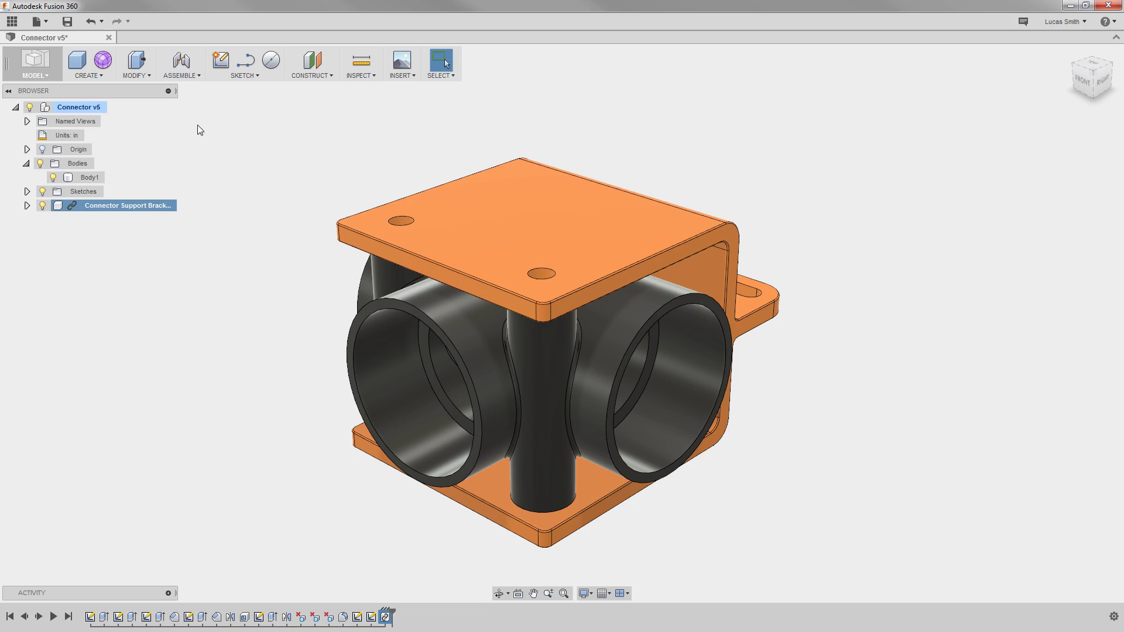
left_click(234, 151)
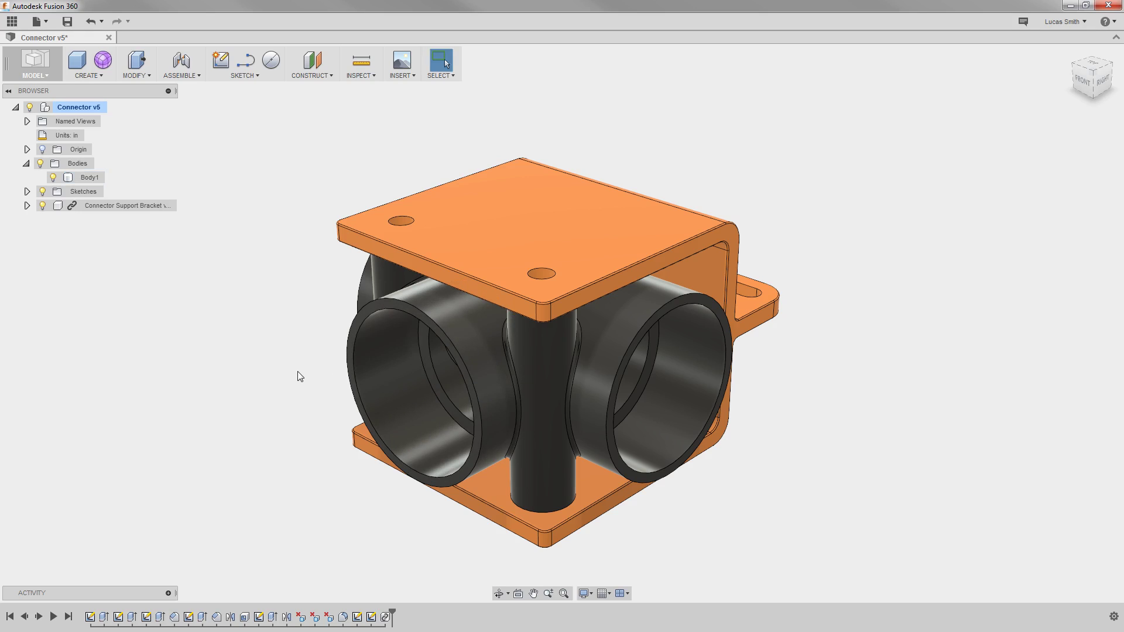
Step: Drag the bracket toward the upper right and briefly expand its Browser node
left_click_drag(479, 253, 691, 251)
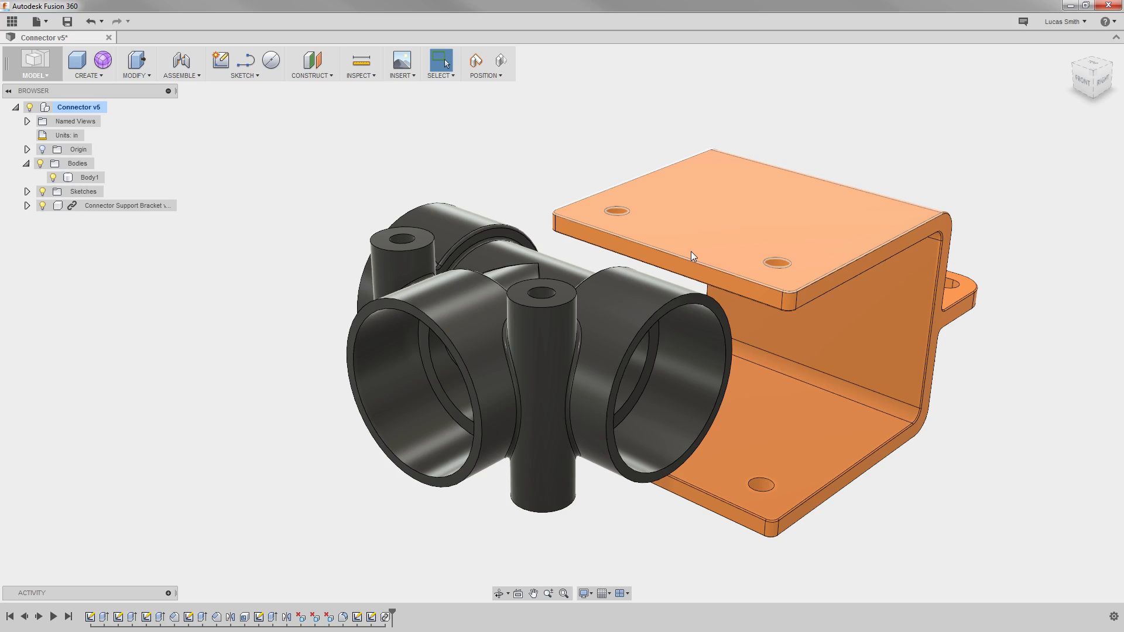
left_click(26, 205)
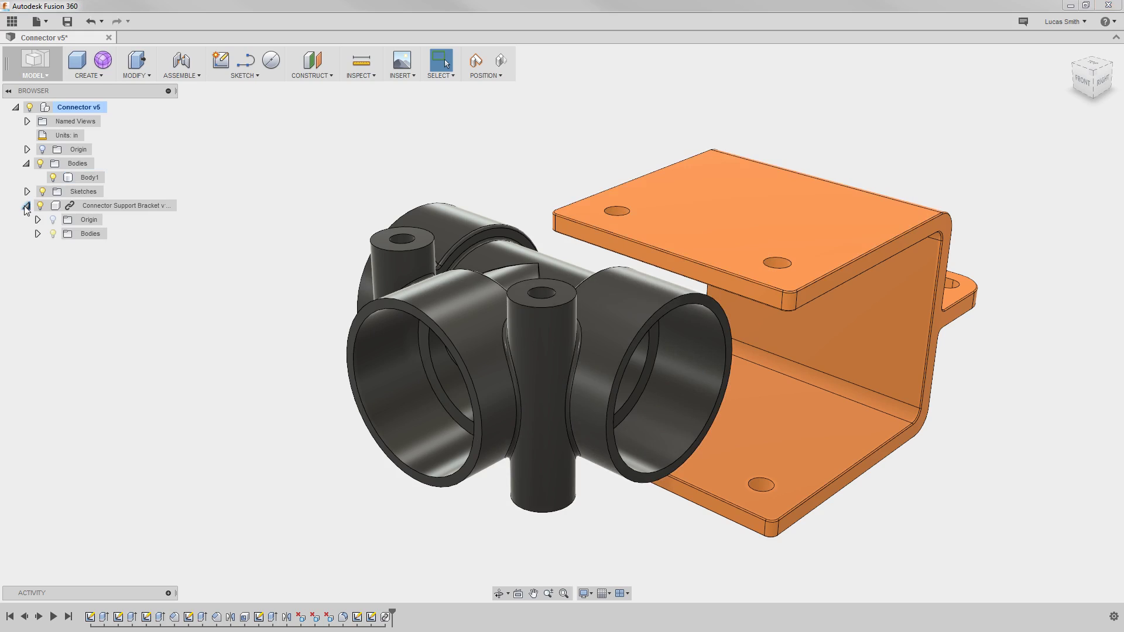
left_click(26, 205)
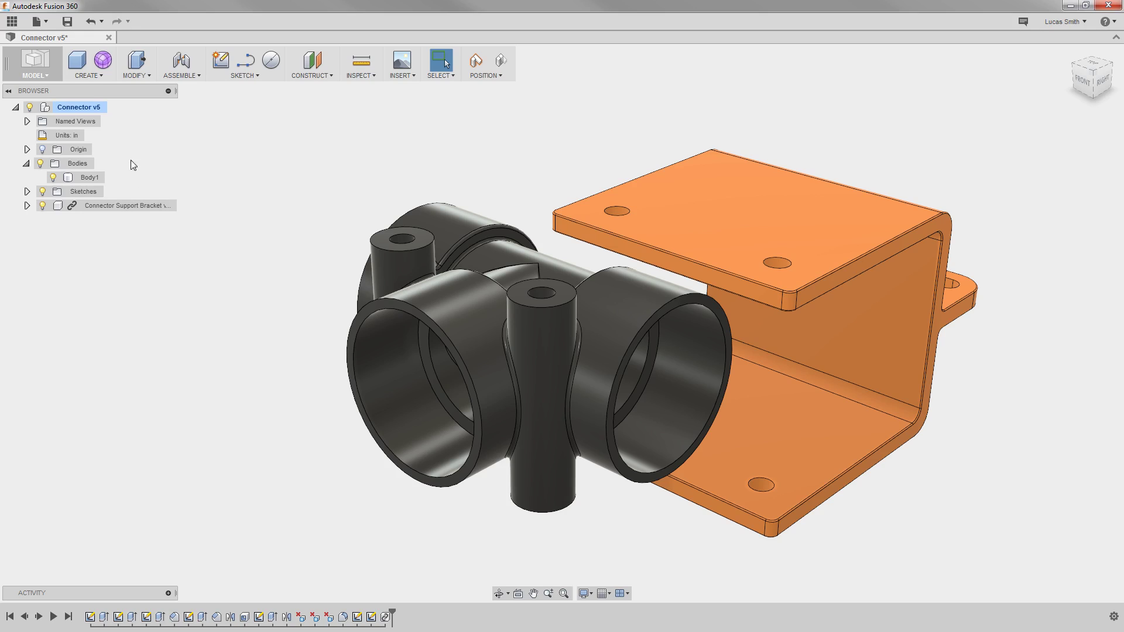
Step: Undo the bracket move and hide the Connector Support Bracket with its lightbulb
left_click(89, 22)
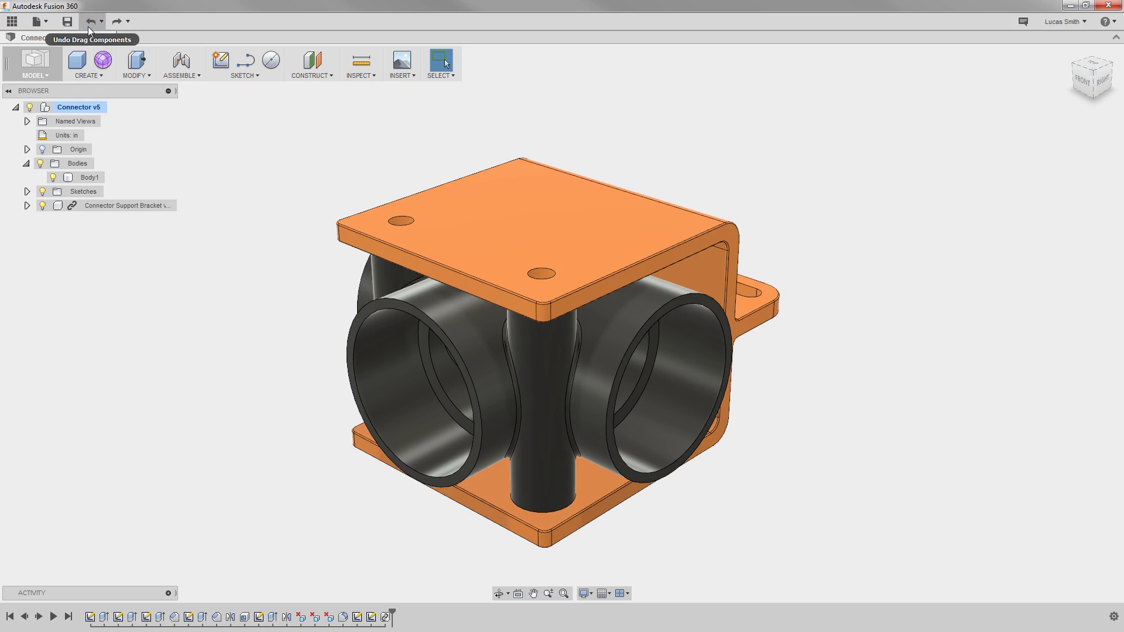
left_click(43, 207)
left_click(43, 206)
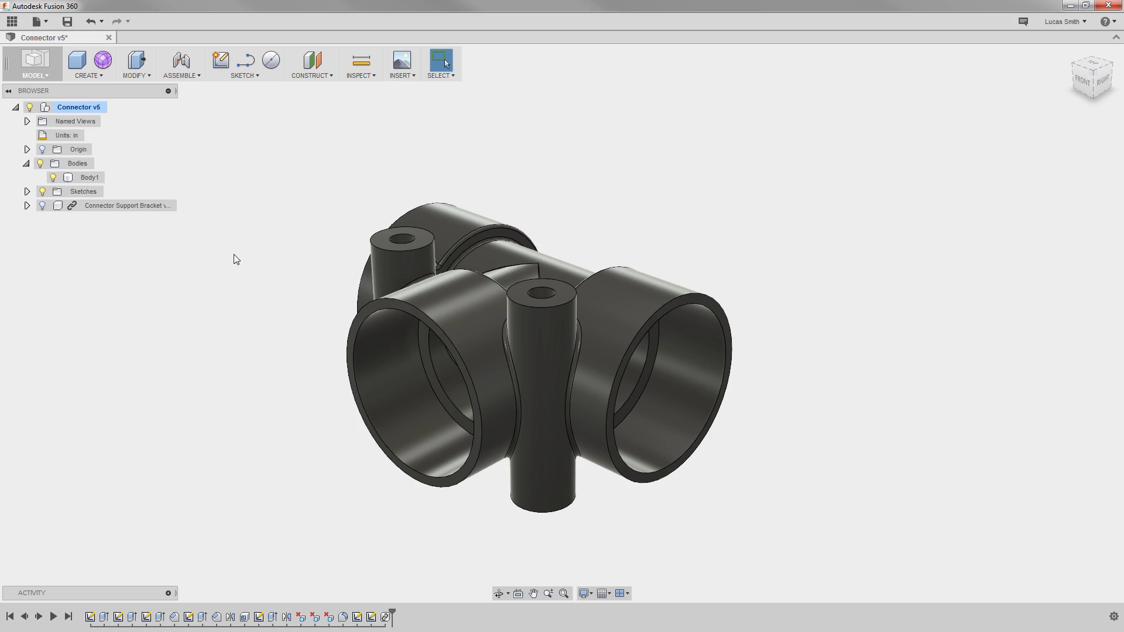
Step: Make the Ring Sketch and Bushing Sketch visible on the model
left_click(28, 192)
left_click(56, 277)
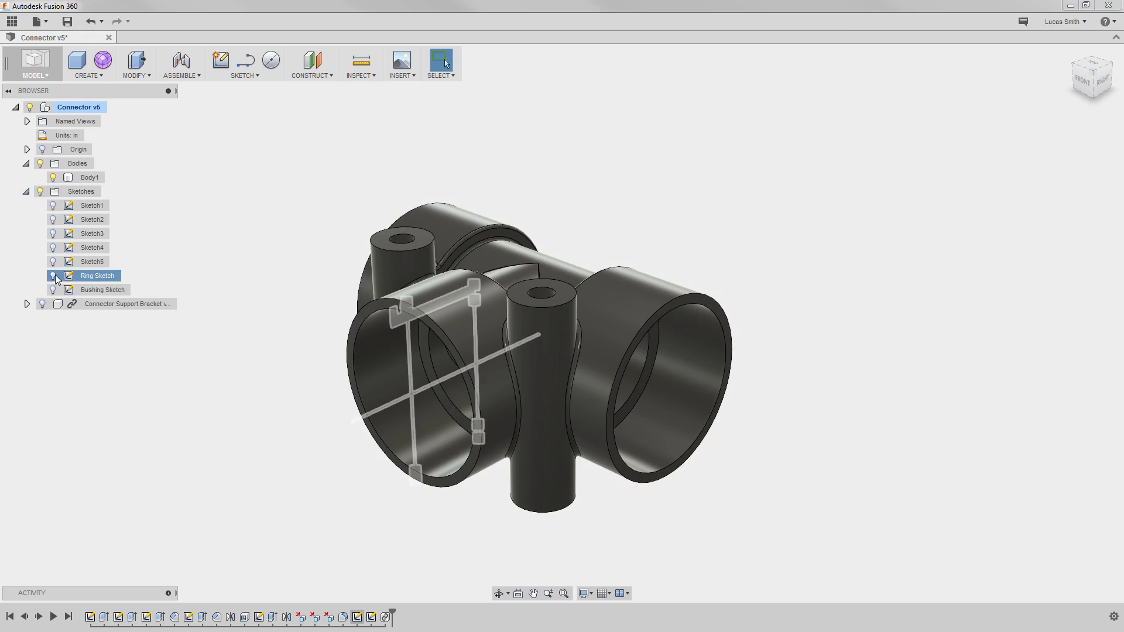
left_click(55, 291)
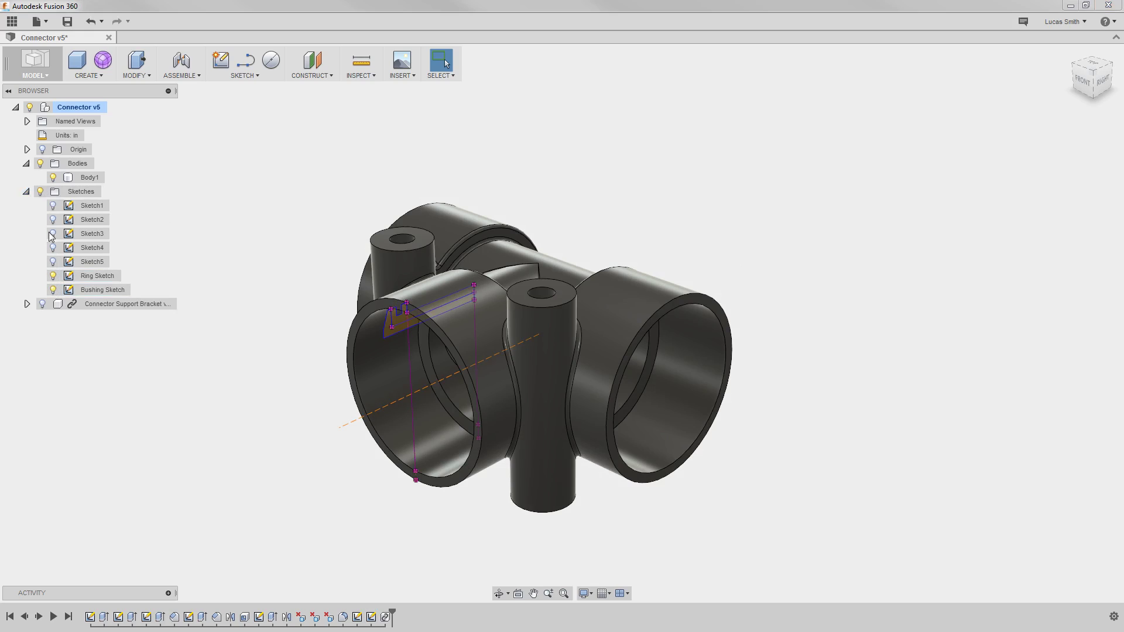
left_click(27, 192)
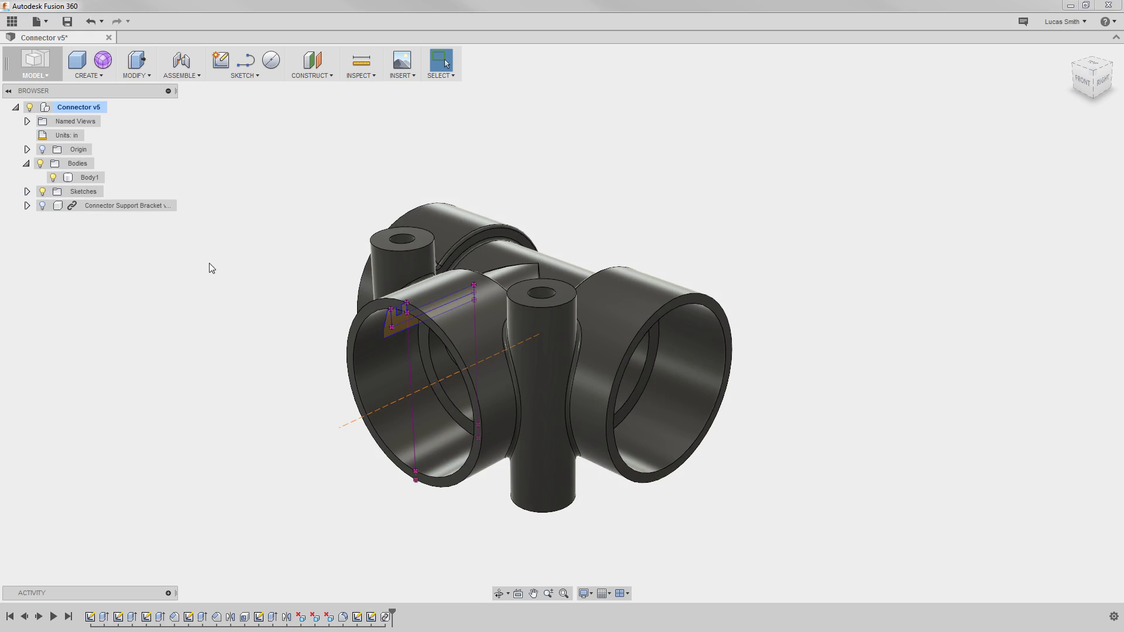
Step: Revolve the notch and slot profiles around the orange pipe axis as a New Body
left_click(103, 79)
left_click(99, 190)
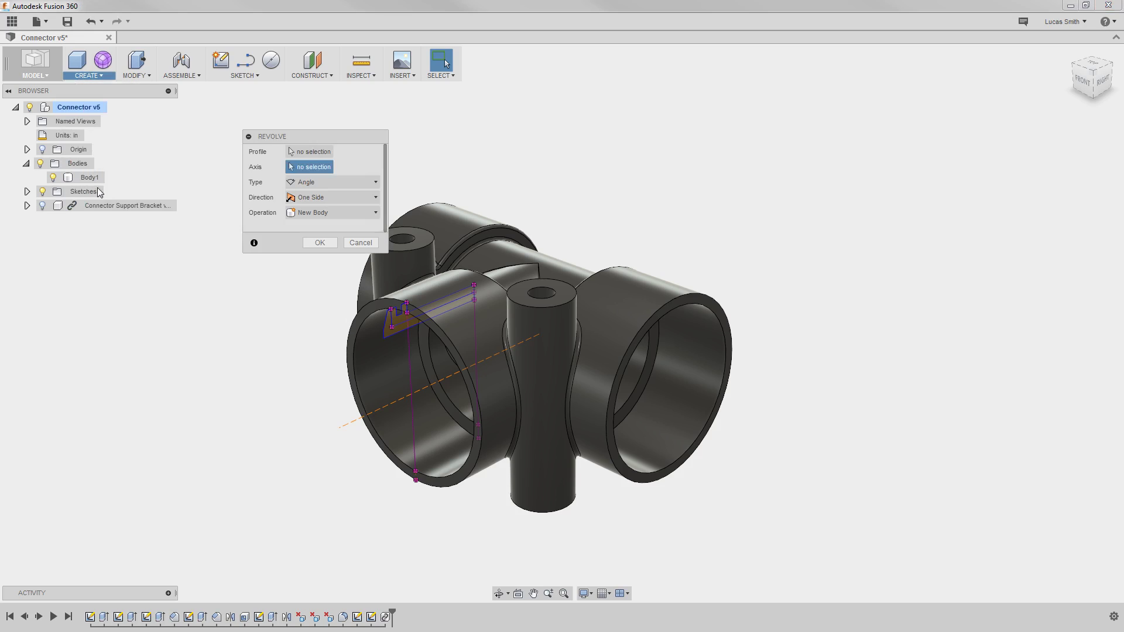
left_click(397, 320)
left_click(416, 316)
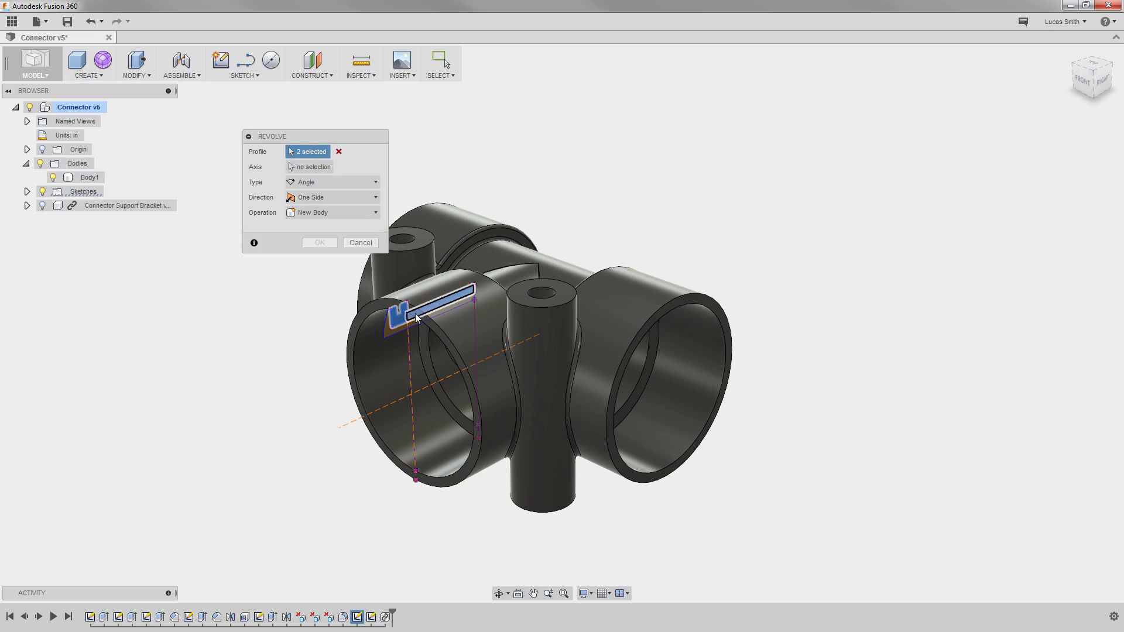
left_click(320, 168)
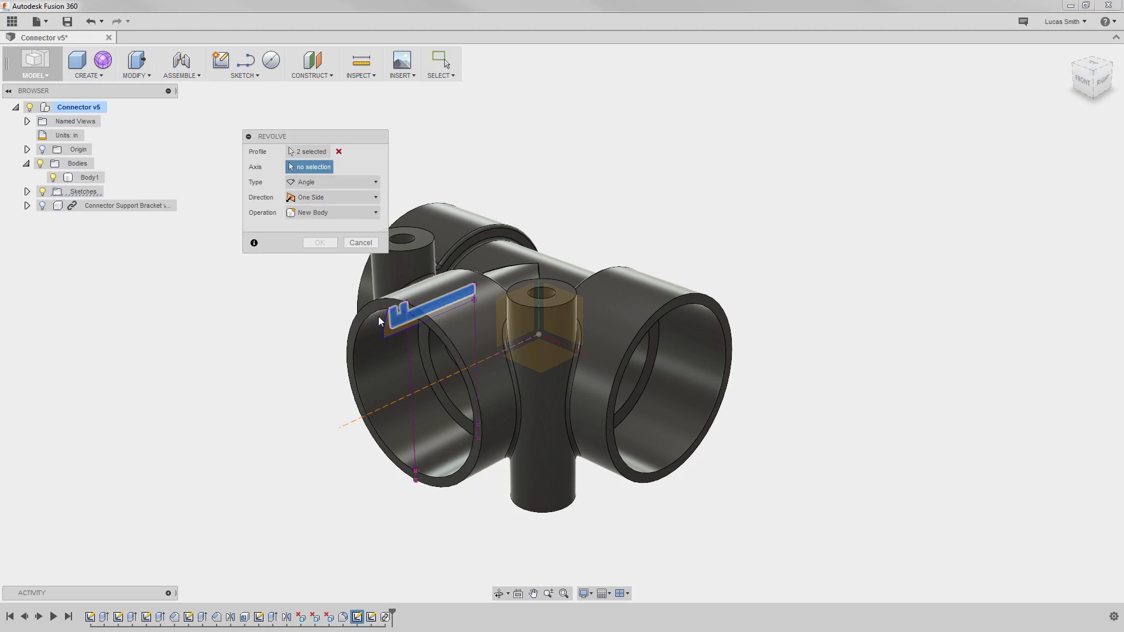
left_click(385, 405)
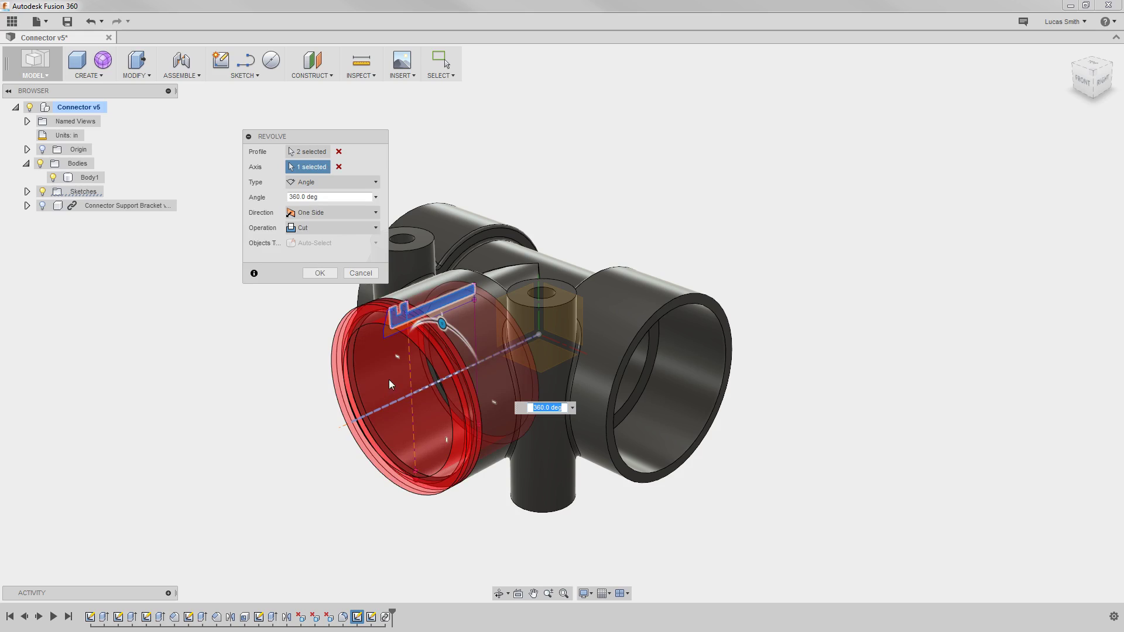
left_click(358, 228)
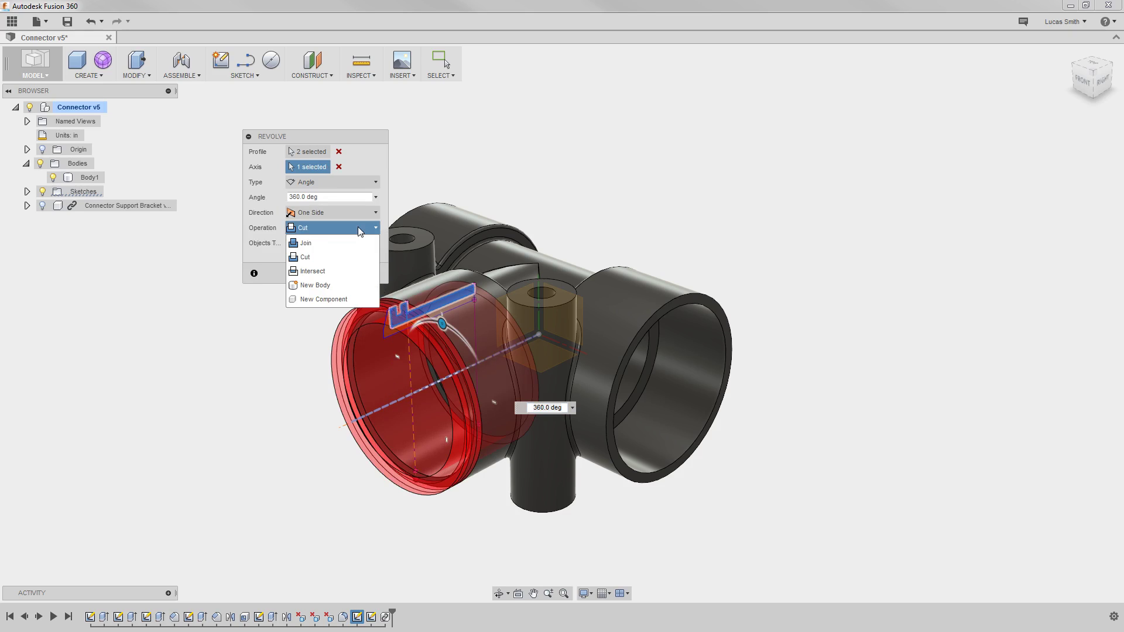
left_click(346, 285)
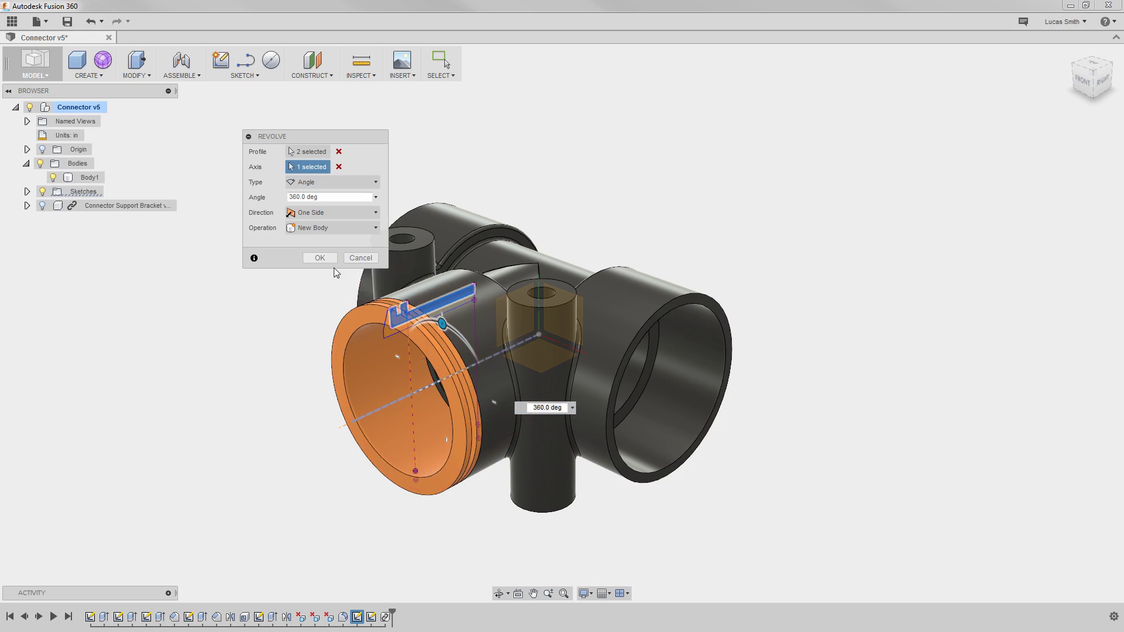
left_click(329, 263)
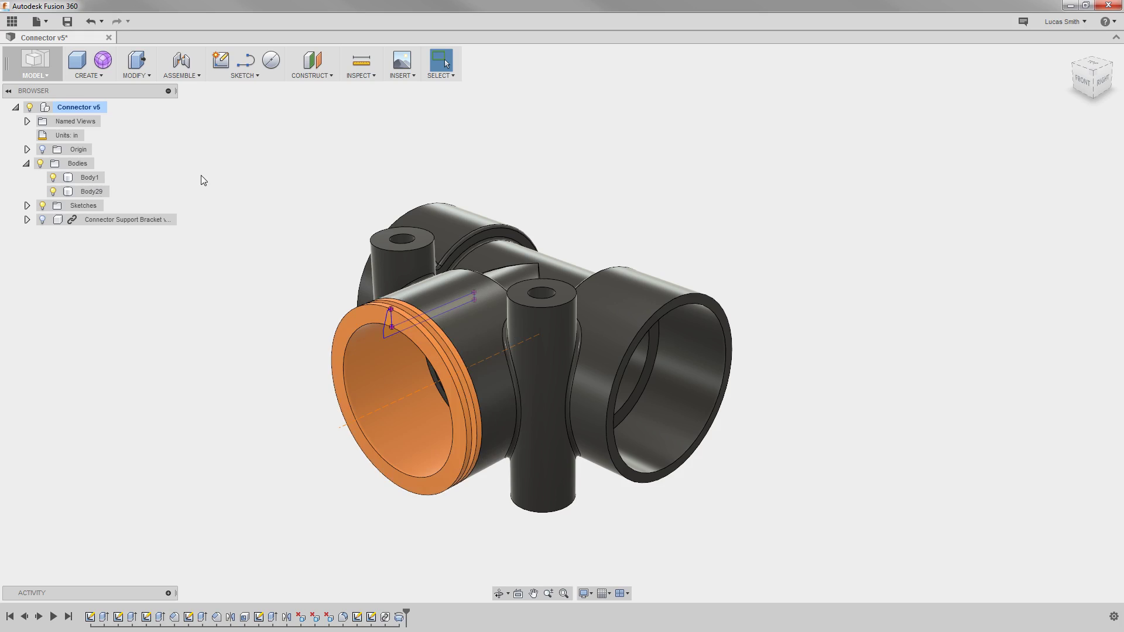
Step: Start a circular pattern of bodies and select the orange ring Body29
left_click(101, 76)
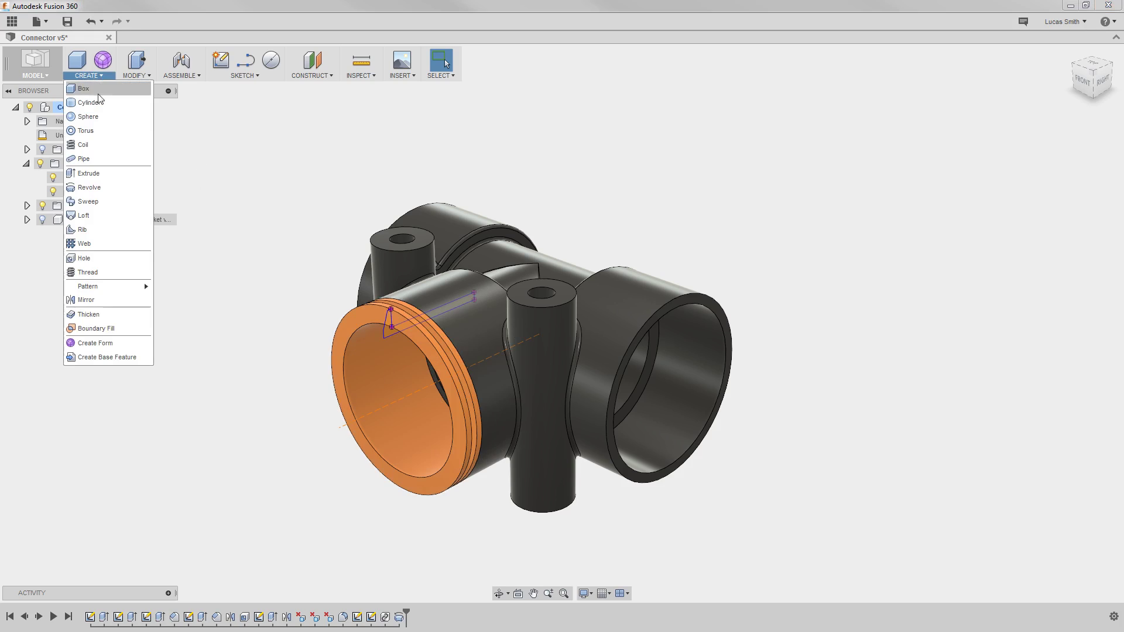
mouse_move(113, 287)
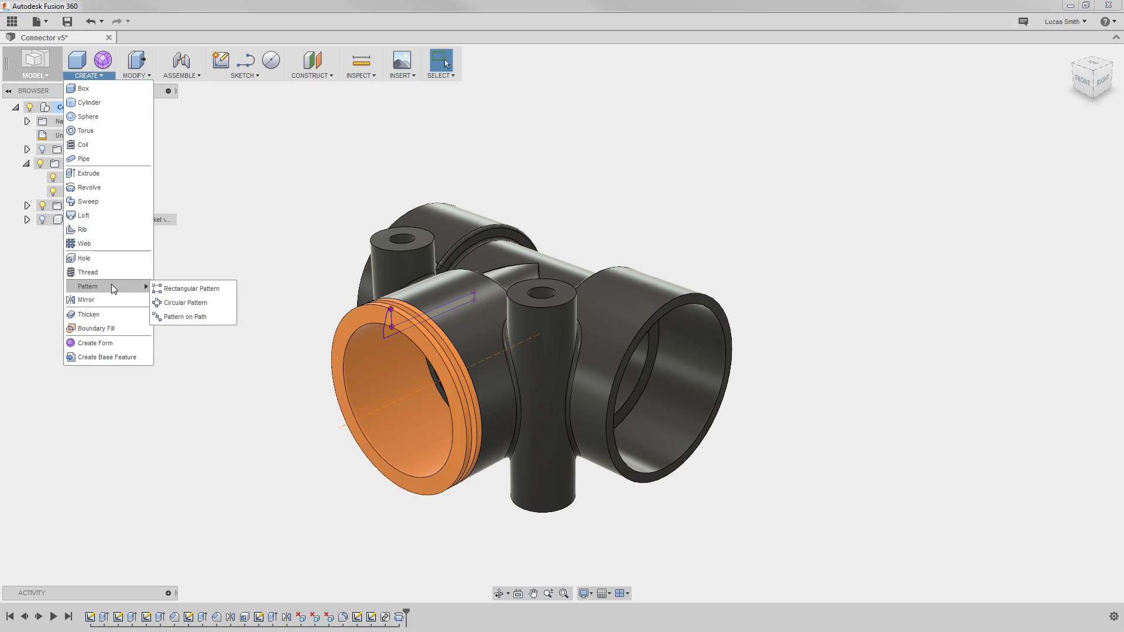
left_click(194, 304)
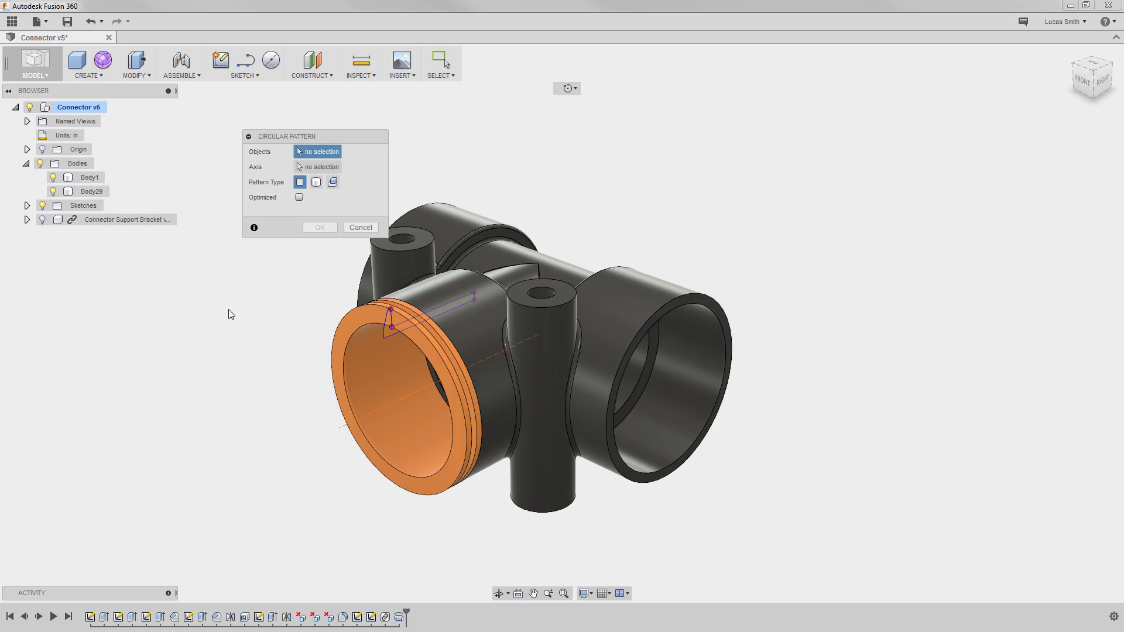
middle_click_drag(255, 306, 201, 304)
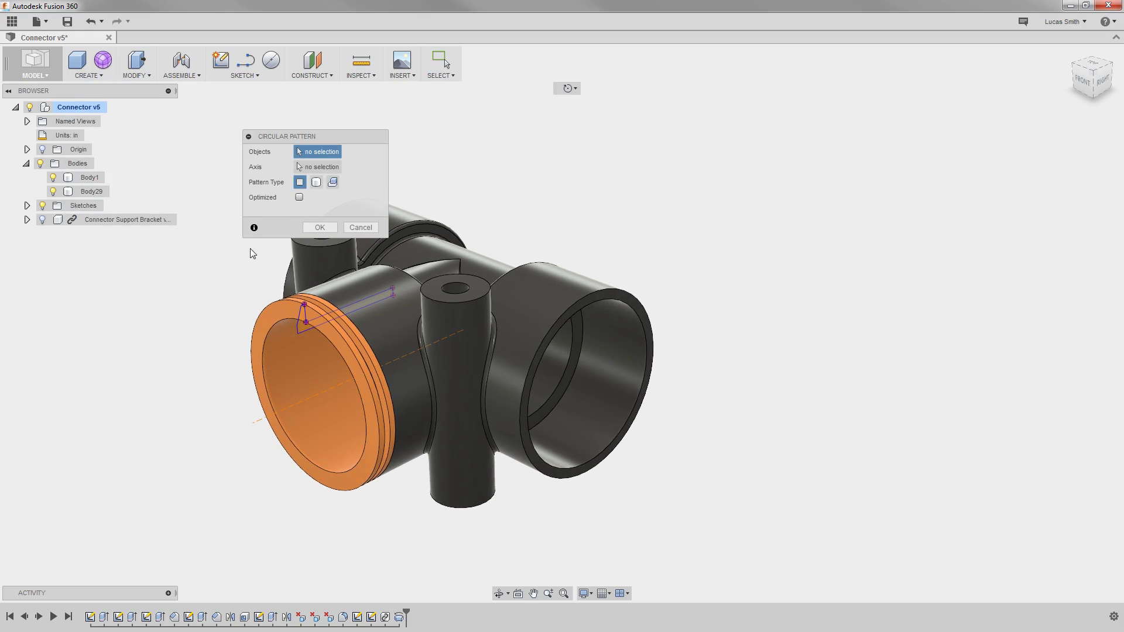
left_click(317, 183)
left_click(271, 316)
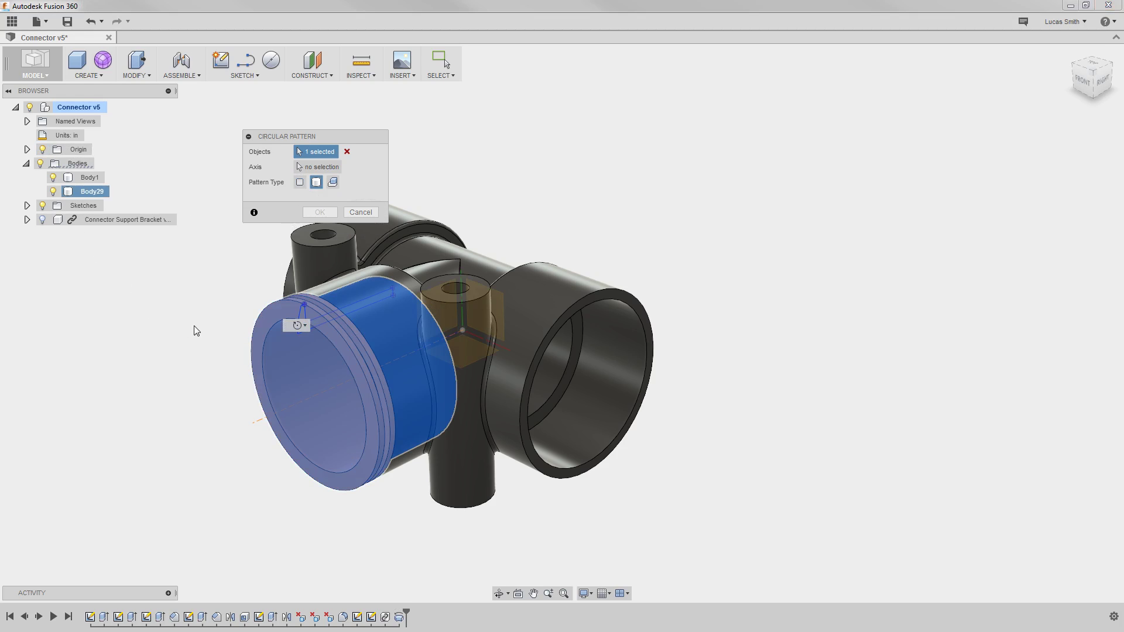
middle_click_drag(196, 330, 170, 319, "shift")
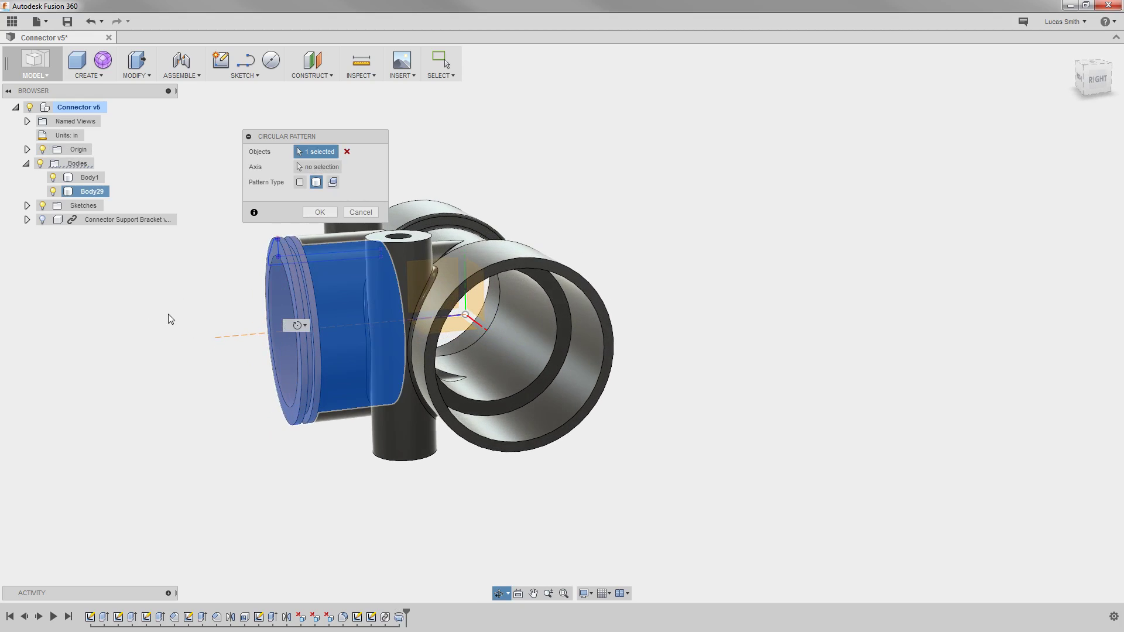
Step: Pattern the ring 4 times about the pipe axis, dropping the copy without a pipe end
left_click(319, 167)
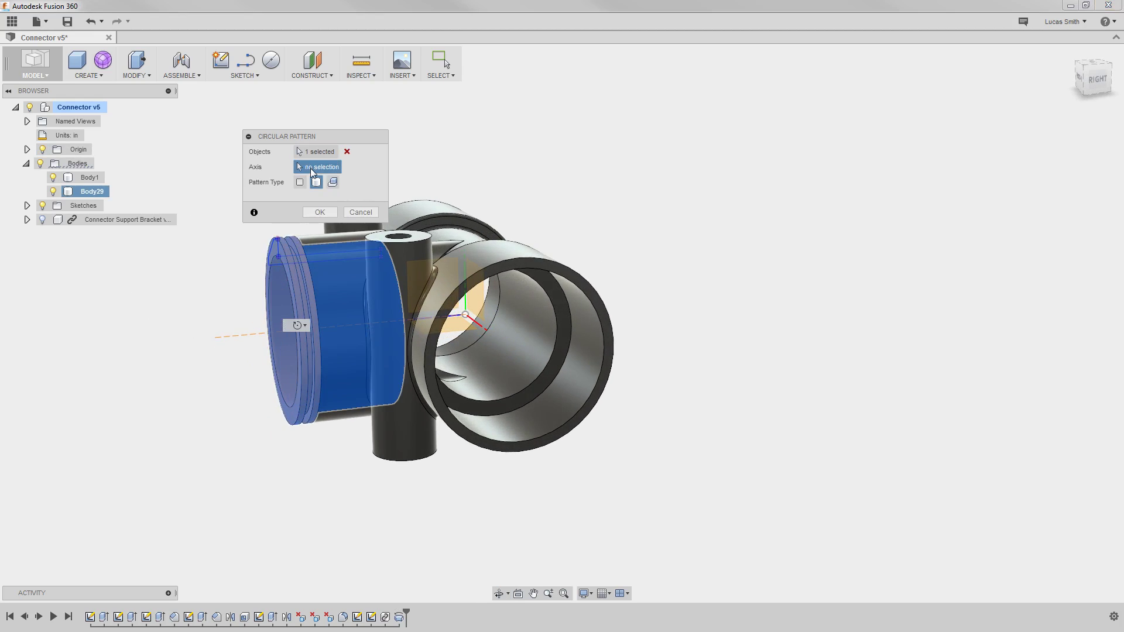
left_click(465, 304)
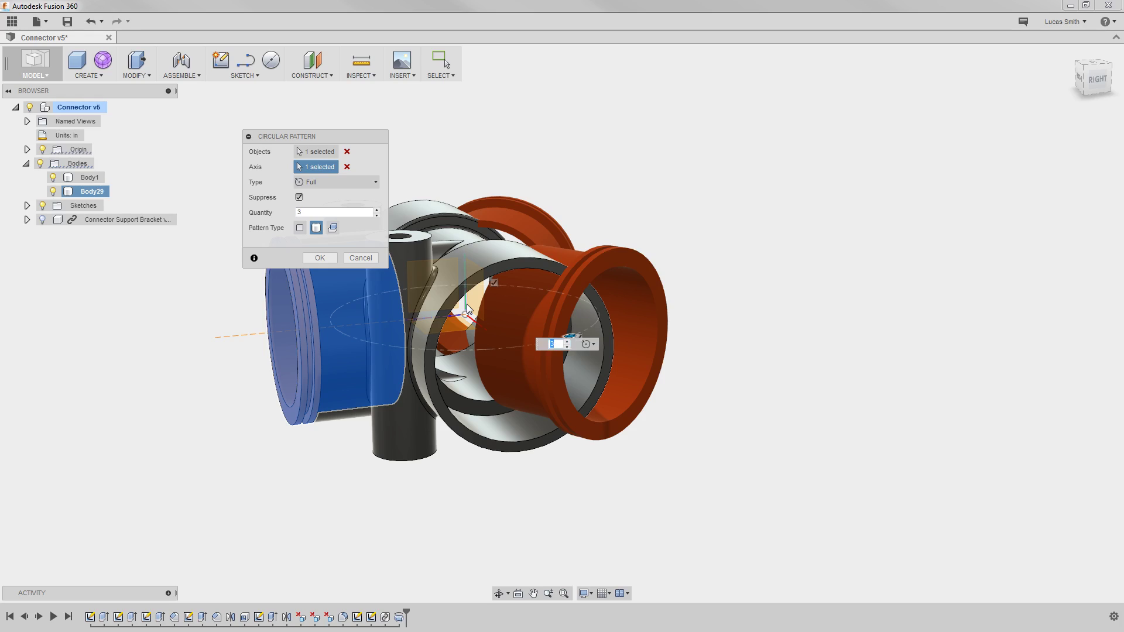
left_click(377, 209)
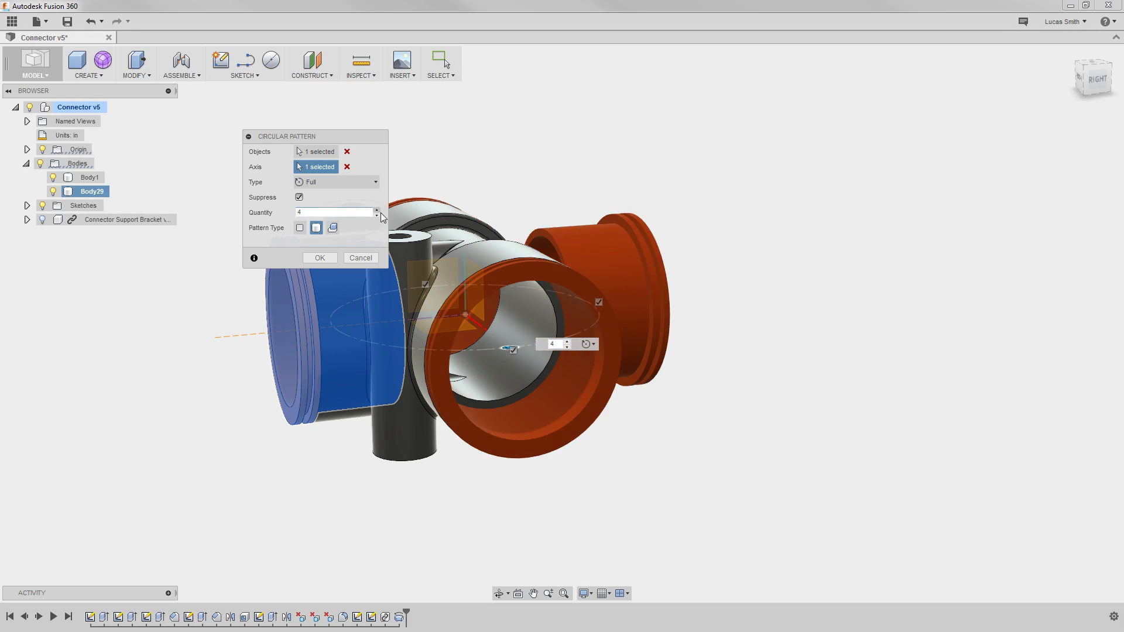
left_click(598, 303)
left_click(321, 258)
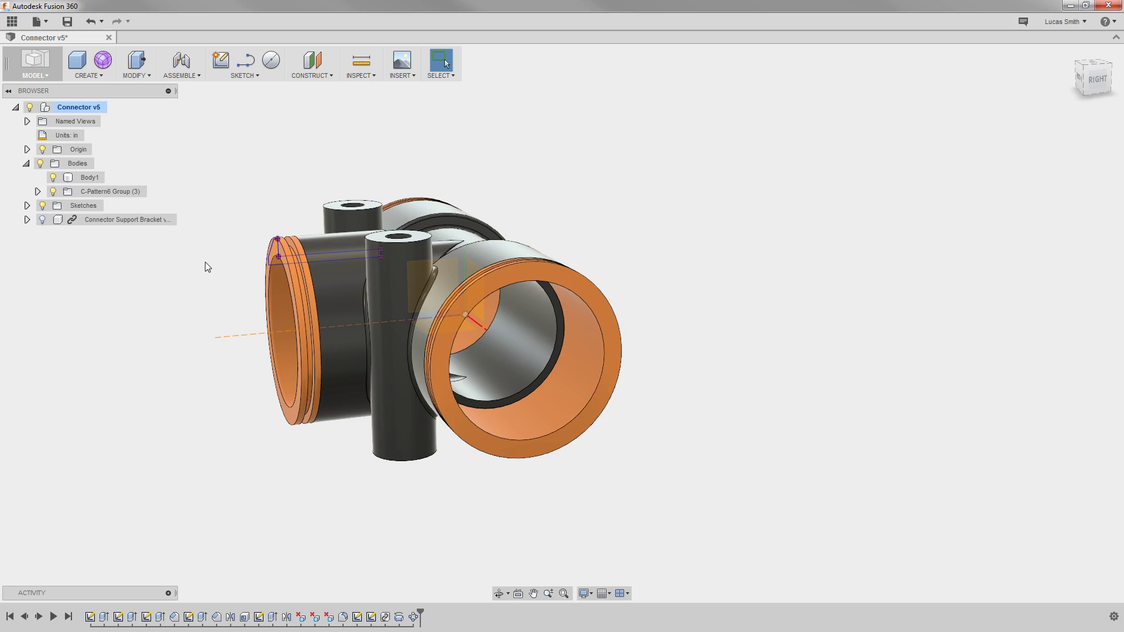
middle_click_drag(205, 262, 233, 273, "shift")
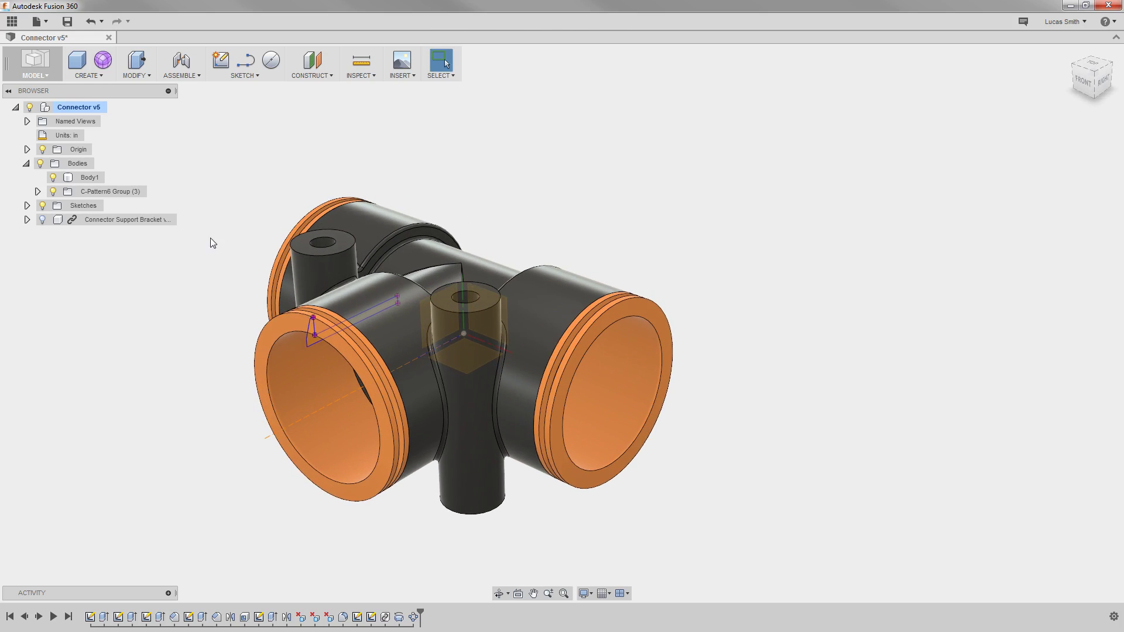
left_click(37, 192)
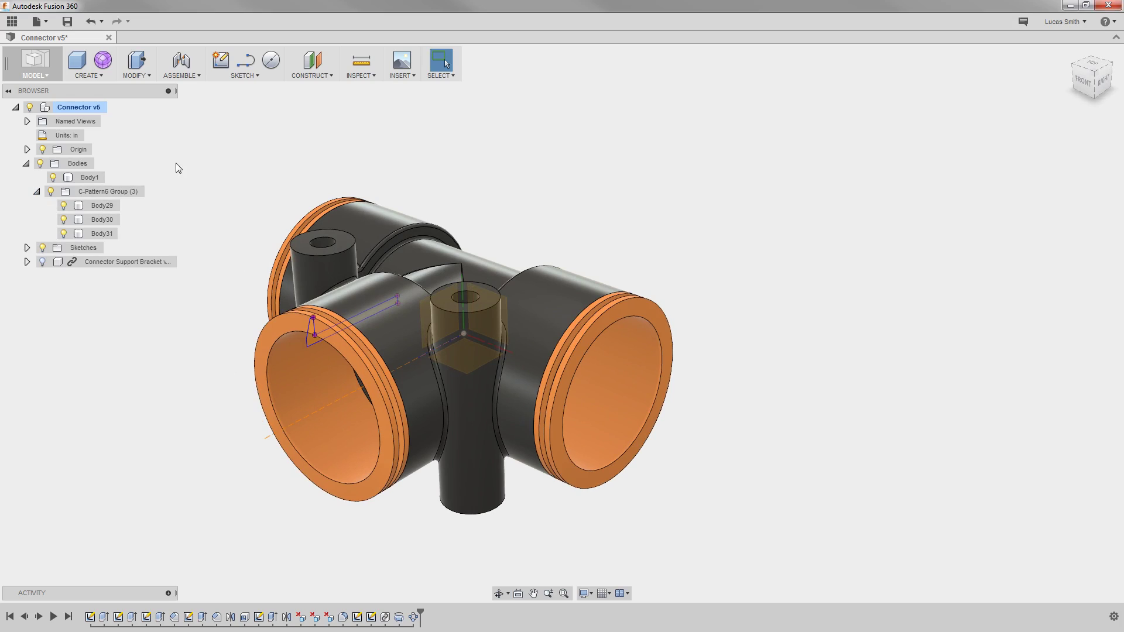
Step: Chamfer the front-left ring's outer rim edge with a 0.02 in distance
left_click(136, 71)
left_click(151, 133)
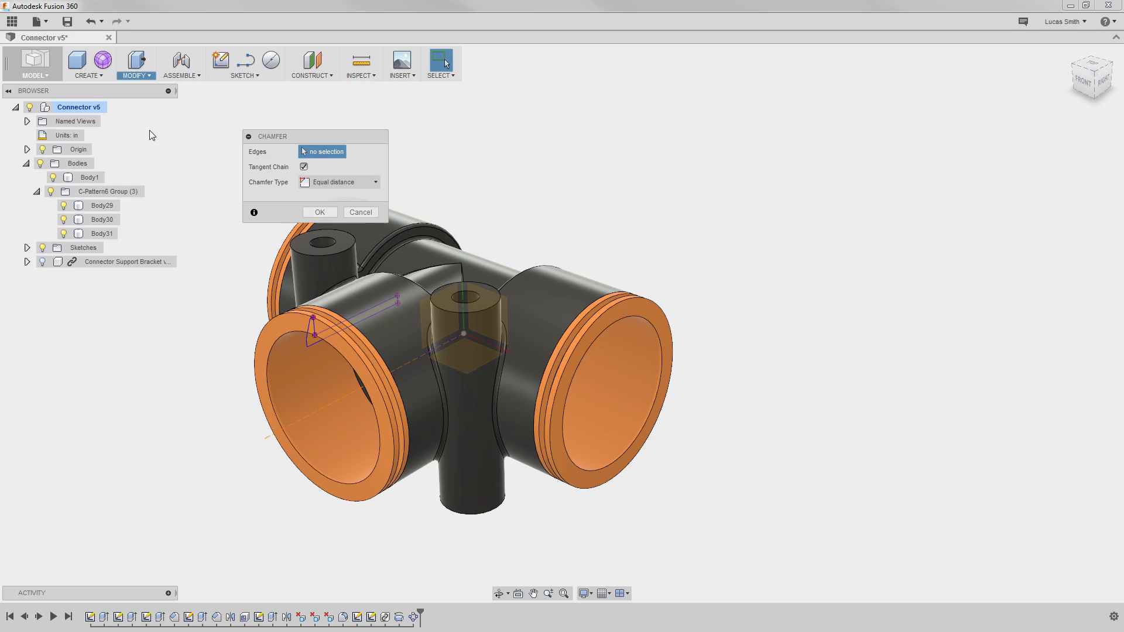
left_click(261, 328)
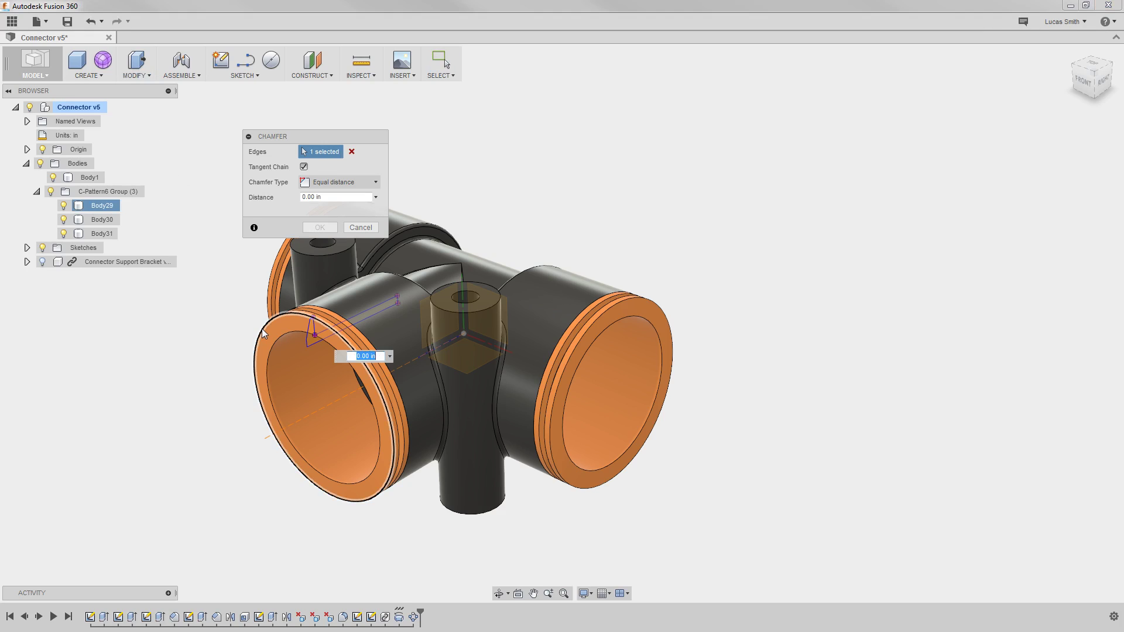
type(".02")
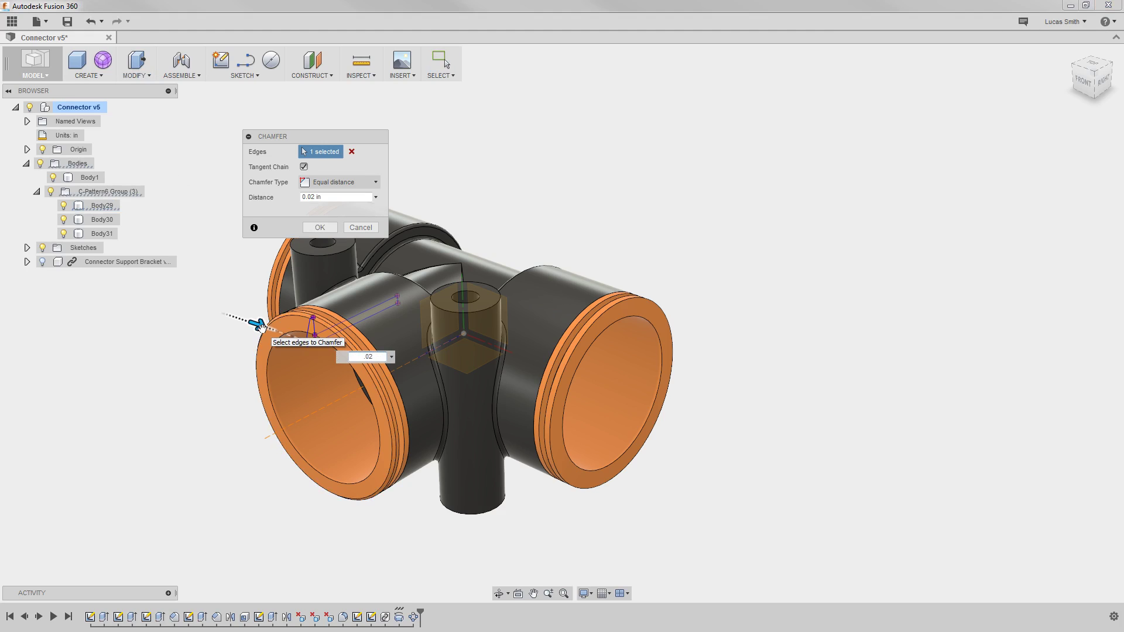
left_click(318, 227)
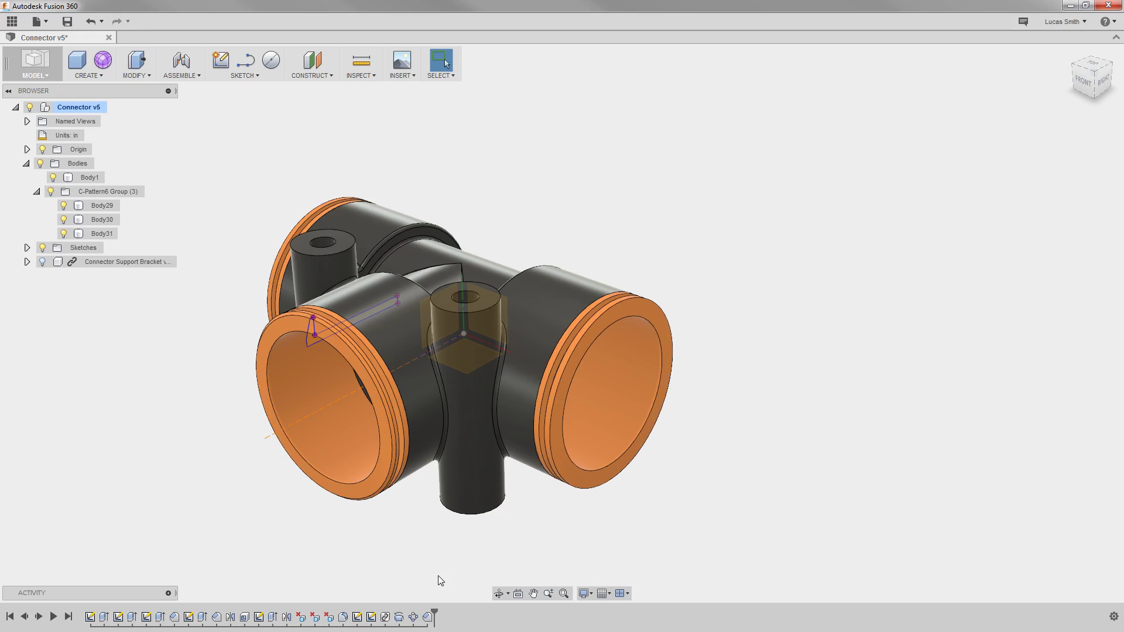
Step: Select the circular pattern in the timeline and drag the history marker back before the revolve
left_click(429, 617)
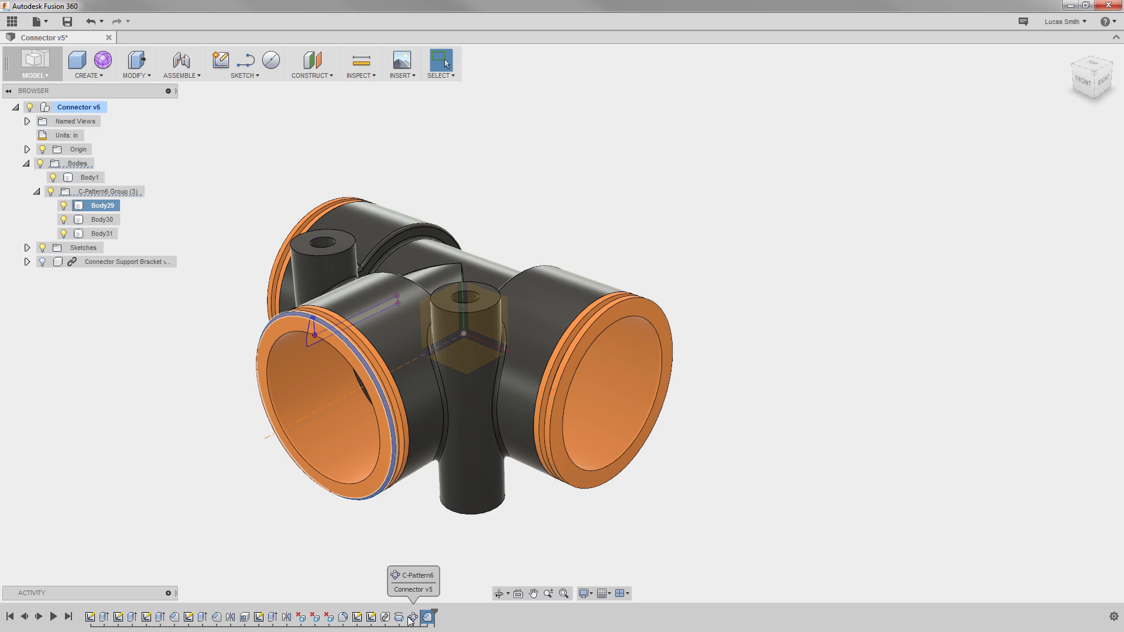
left_click(410, 620)
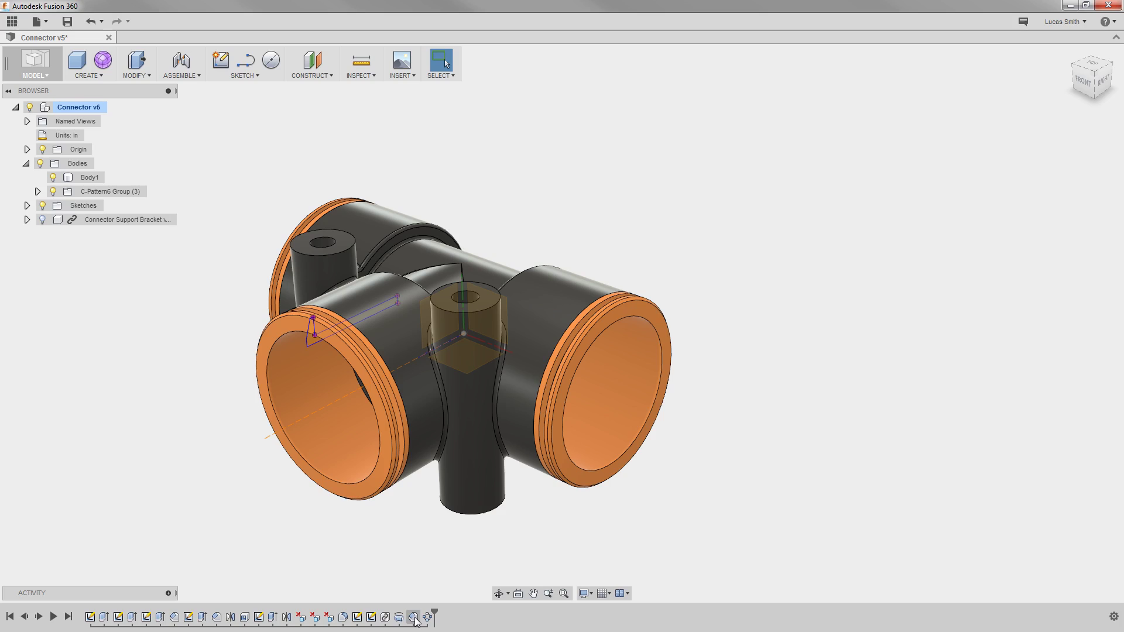
left_click(413, 617)
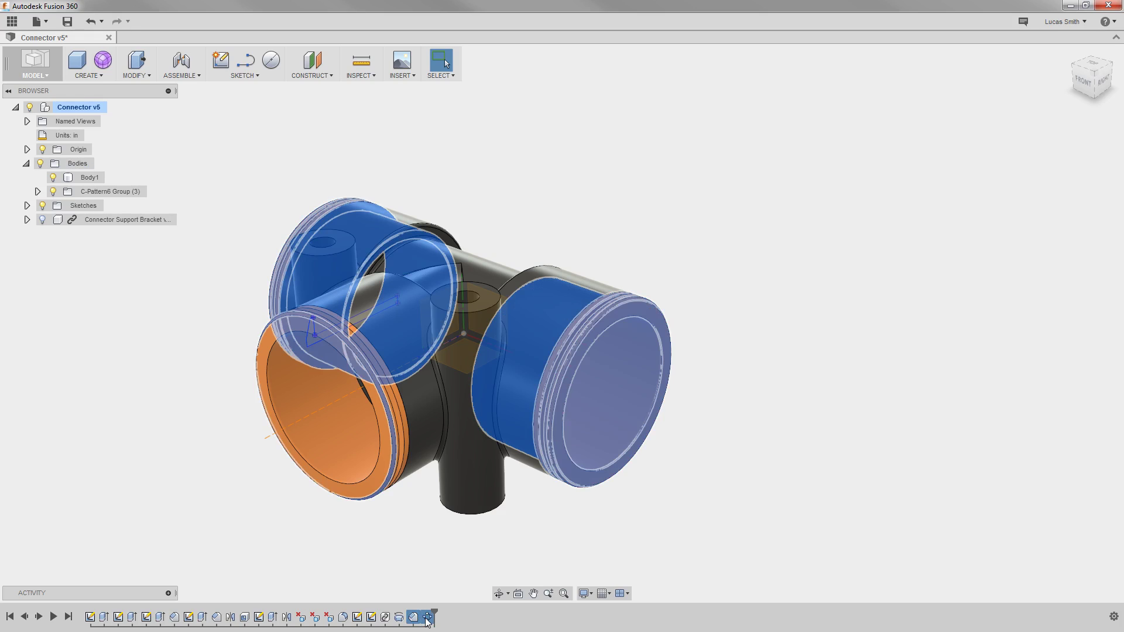
left_click_drag(427, 621, 391, 618)
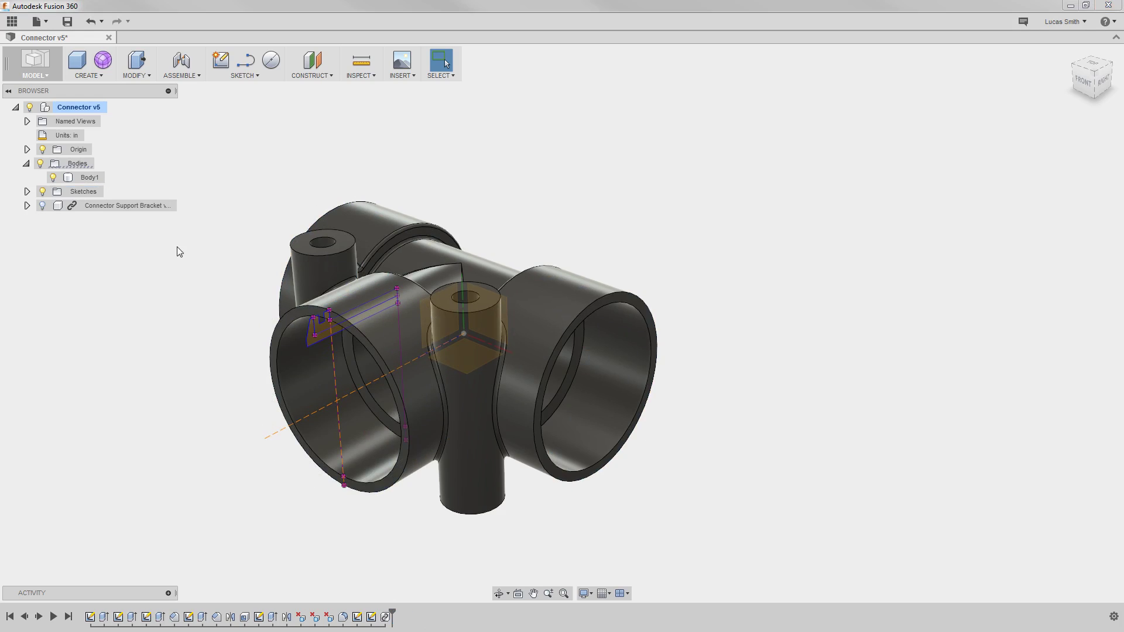
Step: Revolve both profiles around the dashed axis as a New Component, then expand Component31:1 to show its Body1
left_click(109, 76)
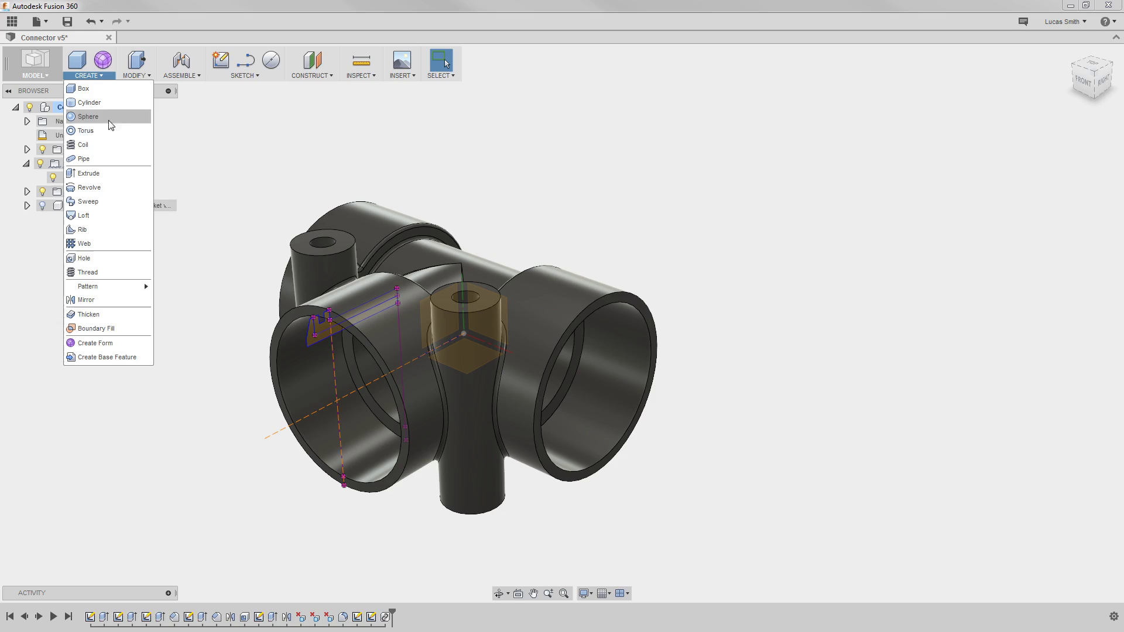
left_click(108, 187)
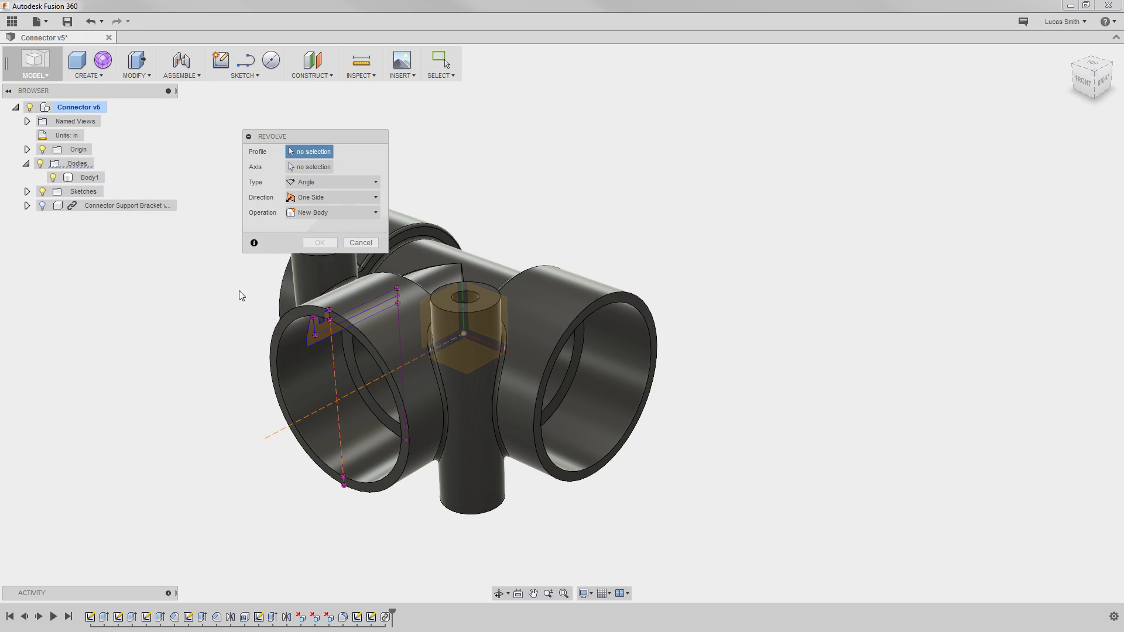
left_click(321, 324)
left_click(338, 323)
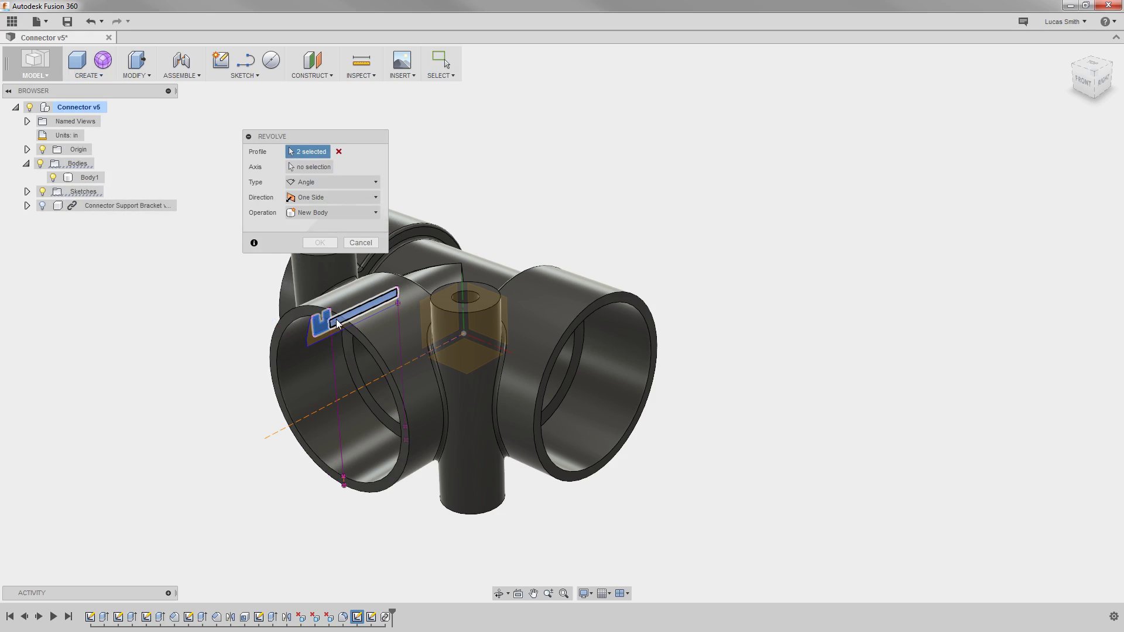
left_click(310, 167)
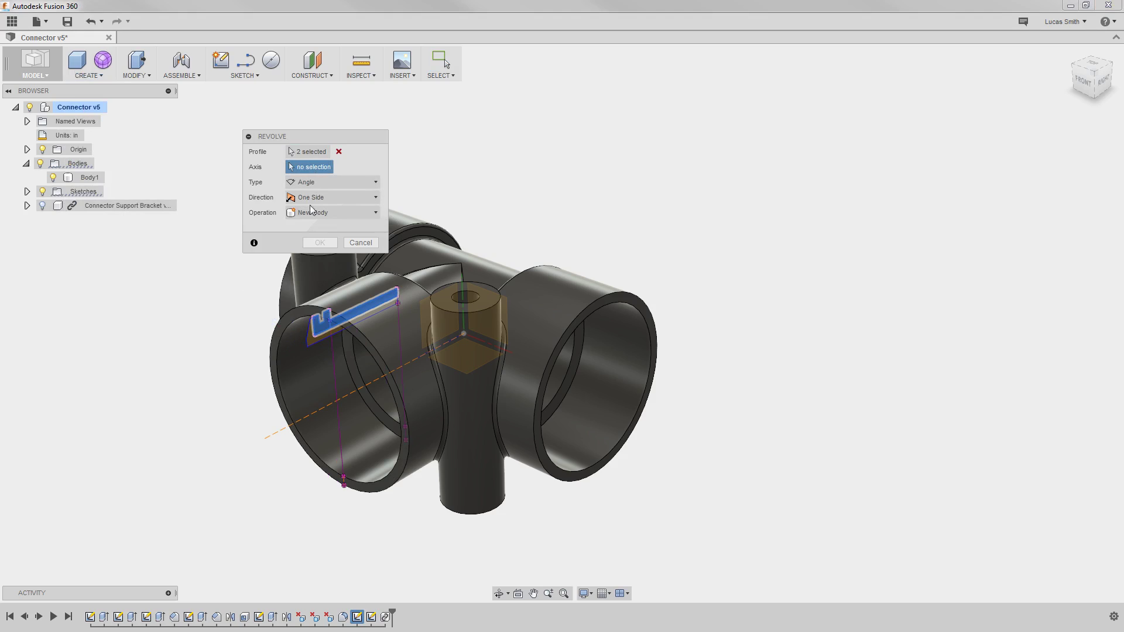
left_click(325, 406)
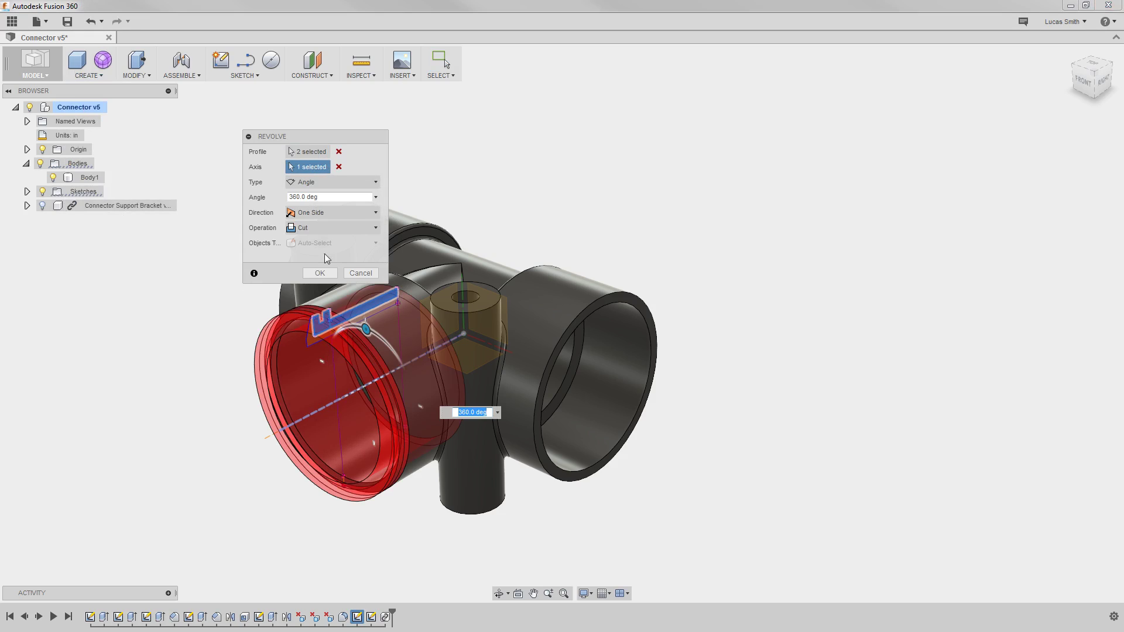
left_click(323, 229)
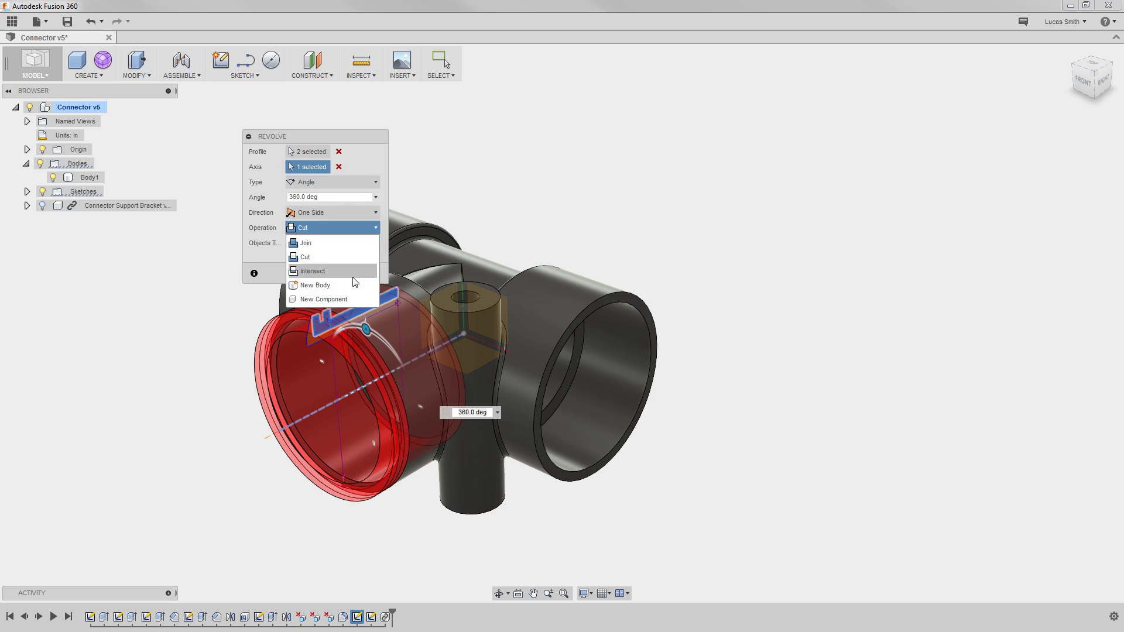
left_click(349, 299)
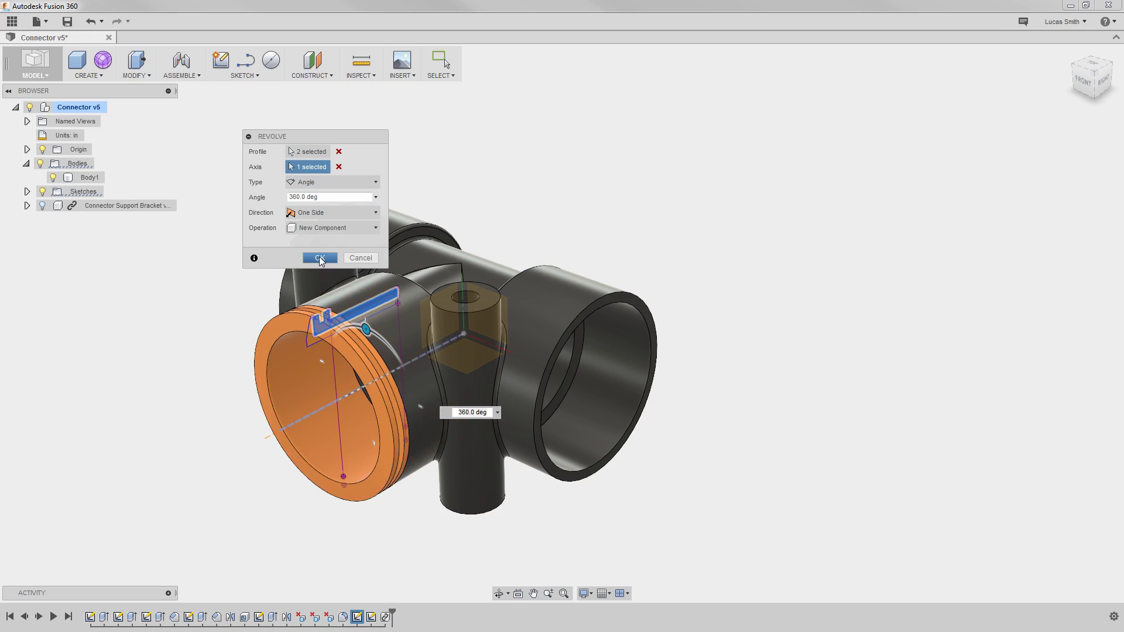
left_click(320, 258)
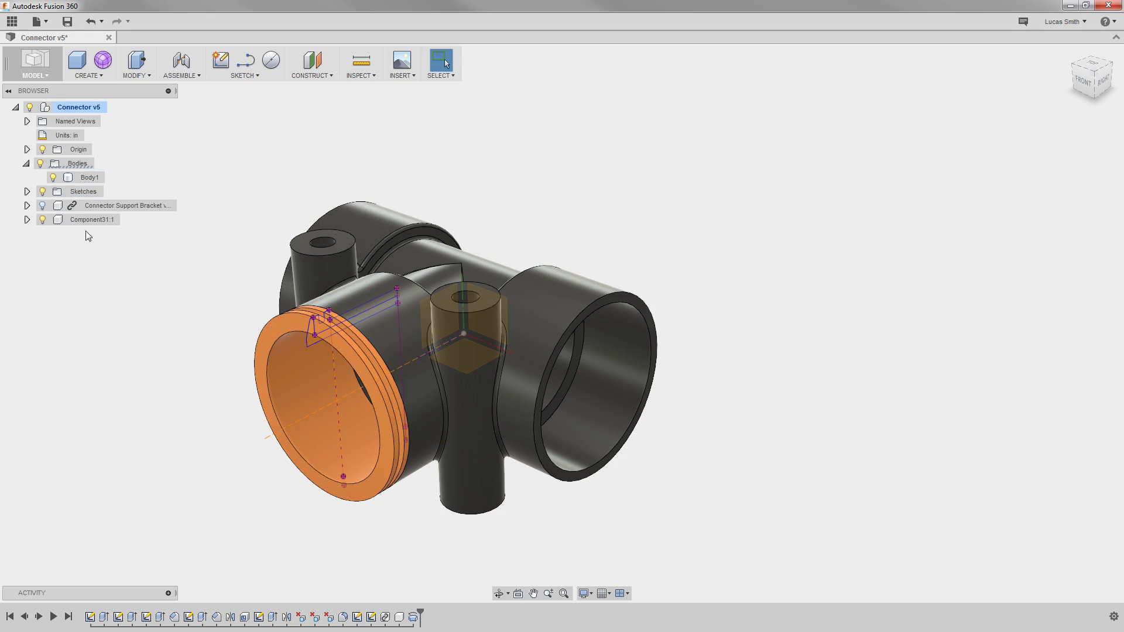
left_click(27, 220)
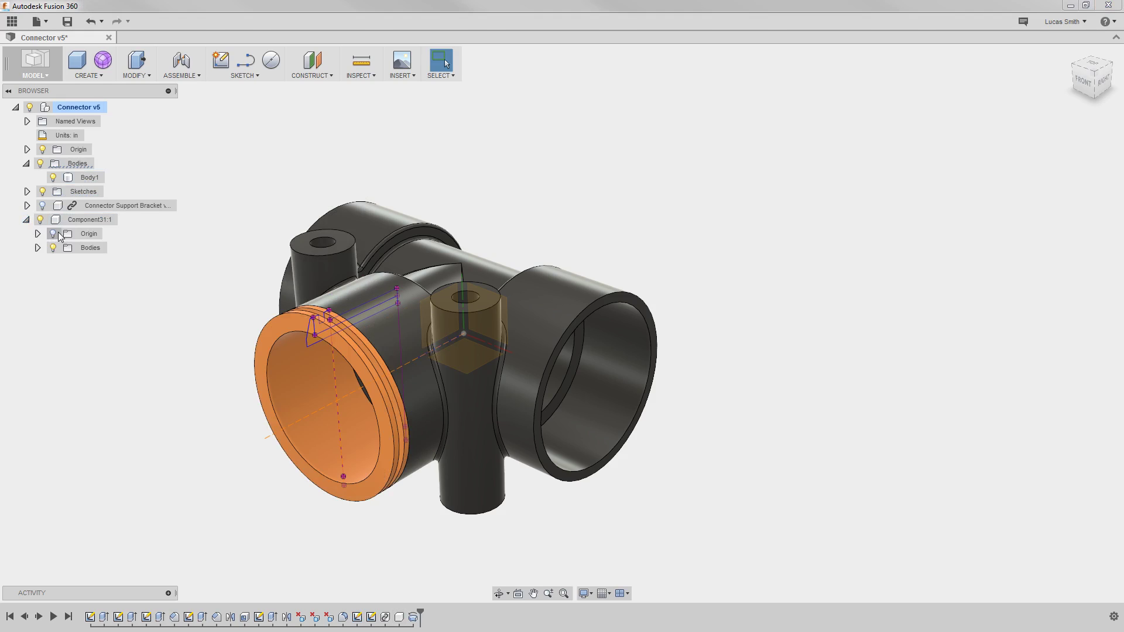
left_click(38, 248)
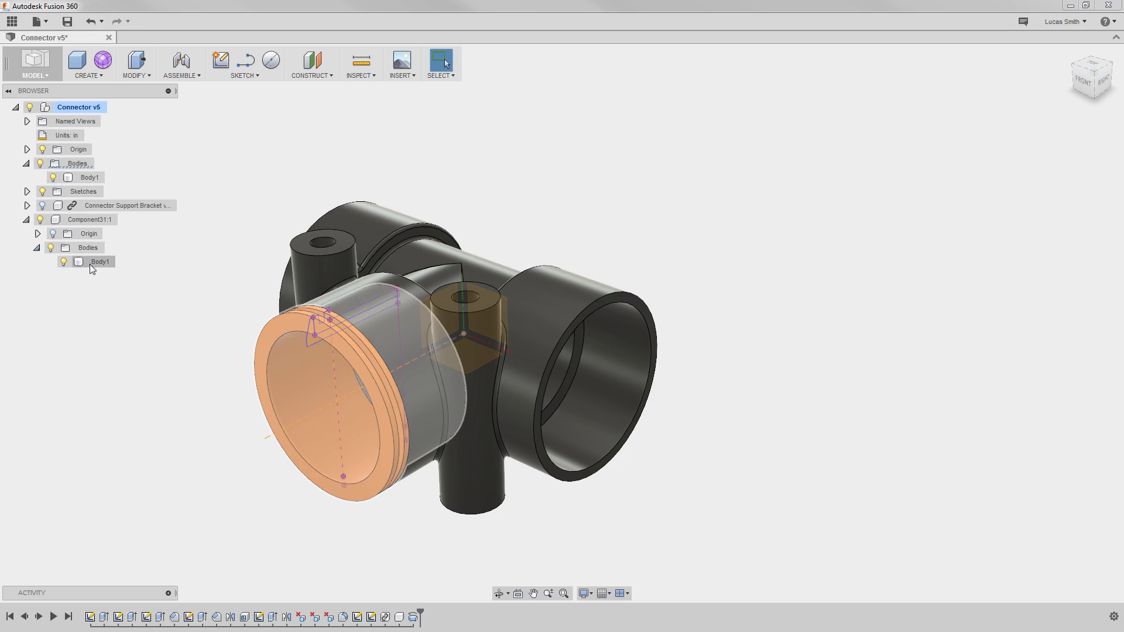
Step: Circular-pattern Component31:1 around the tee's vertical axis line with a quantity of 4
left_click(100, 77)
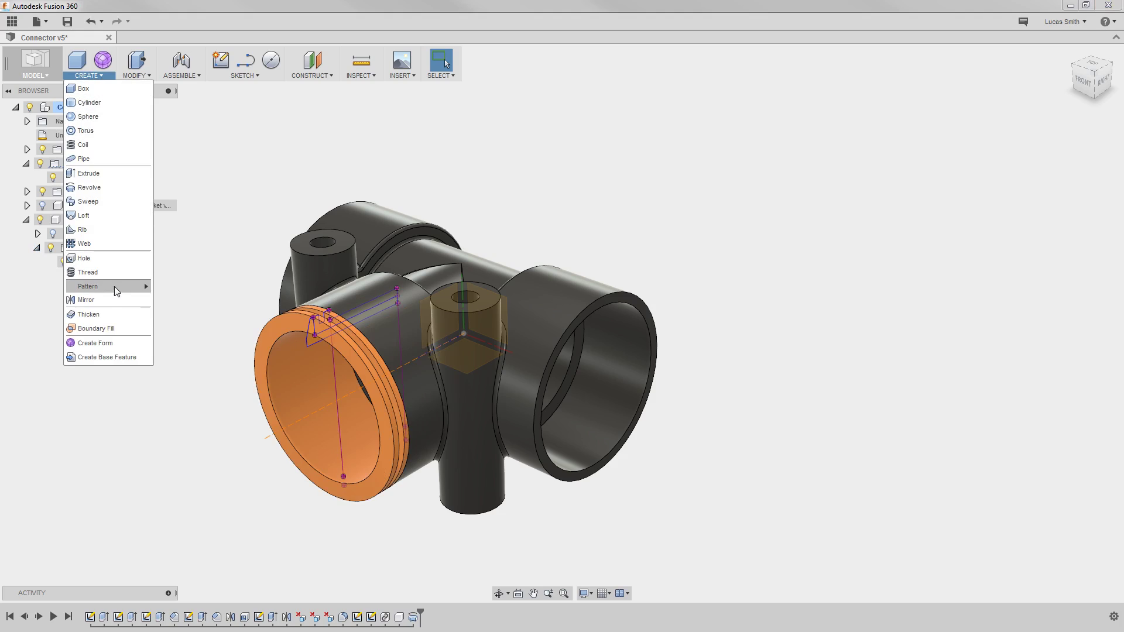
mouse_move(114, 287)
left_click(174, 304)
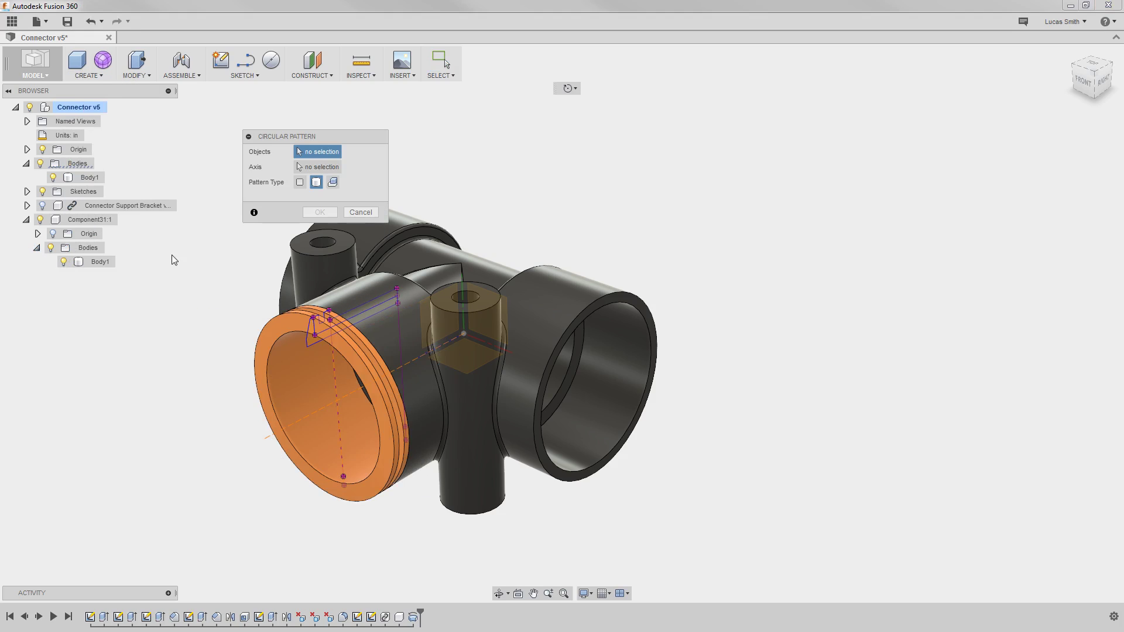
left_click(108, 219)
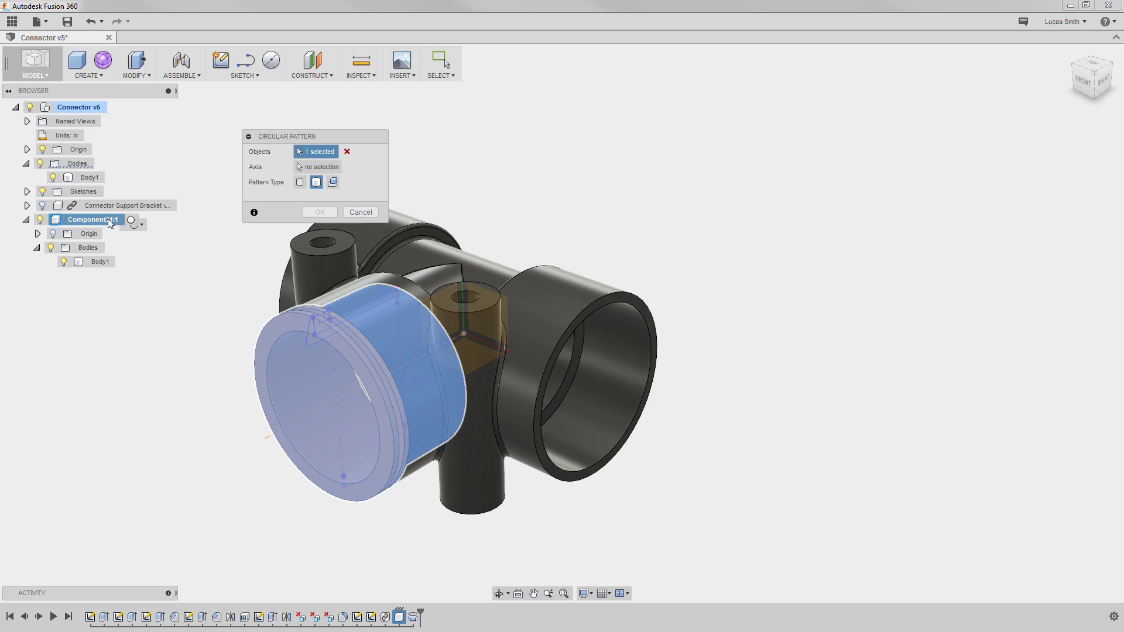
left_click(321, 168)
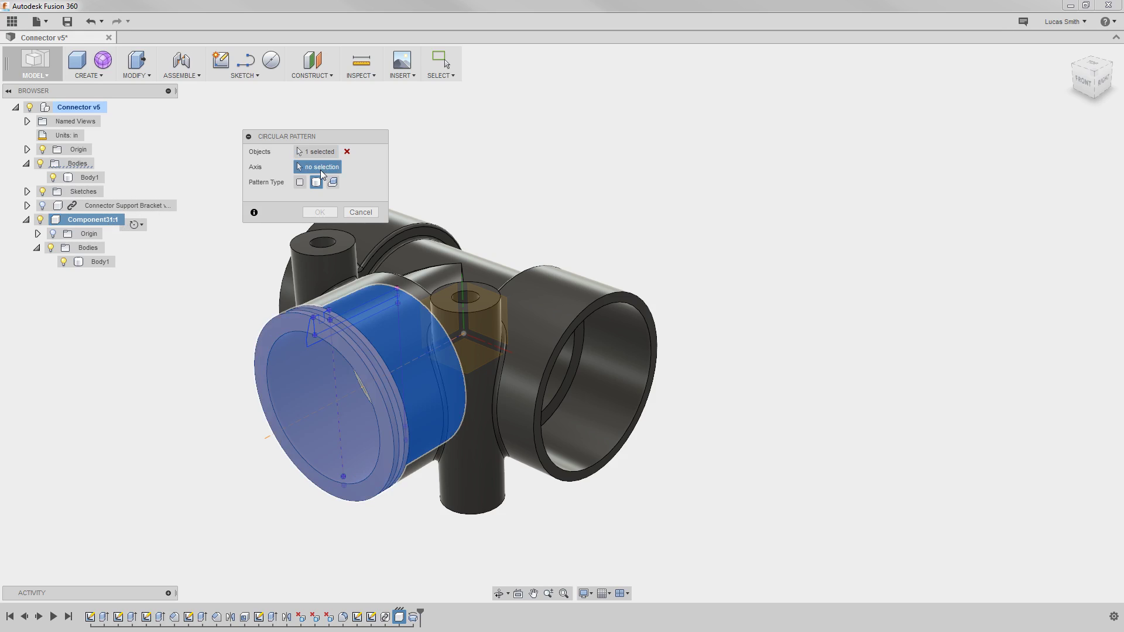
middle_click_drag(730, 429, 701, 420, "shift")
left_click(463, 300)
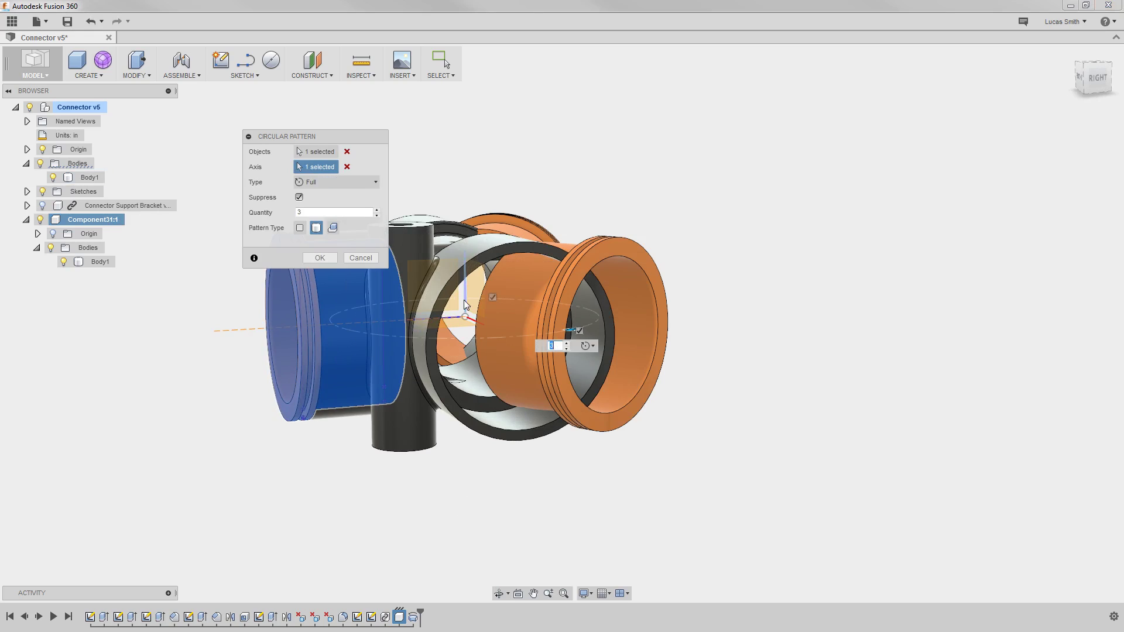
type("4")
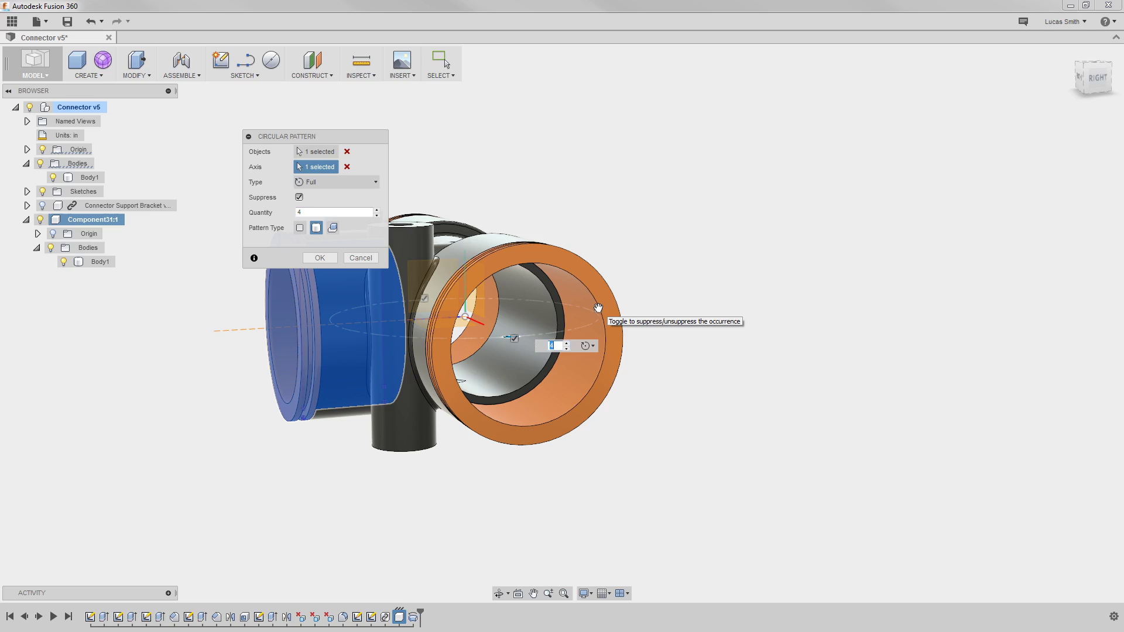
middle_click_drag(295, 465, 326, 466, "shift")
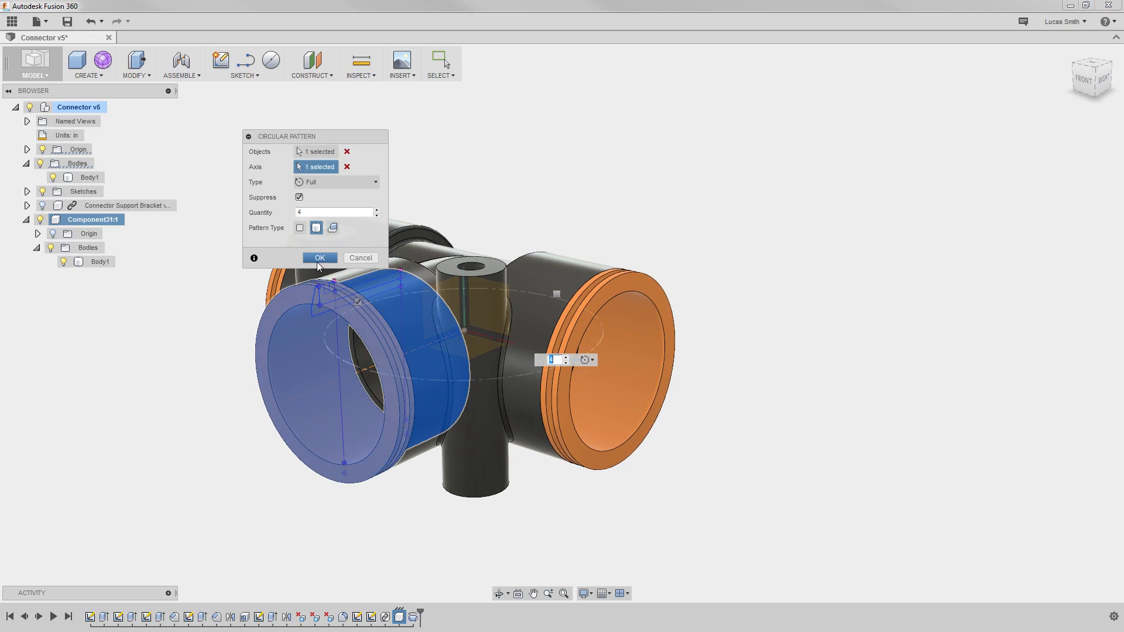
Step: Confirm the ring pattern and rename Component31:1 to 'Ring', giving Ring:1, Ring:4 and Ring:3
left_click(318, 262)
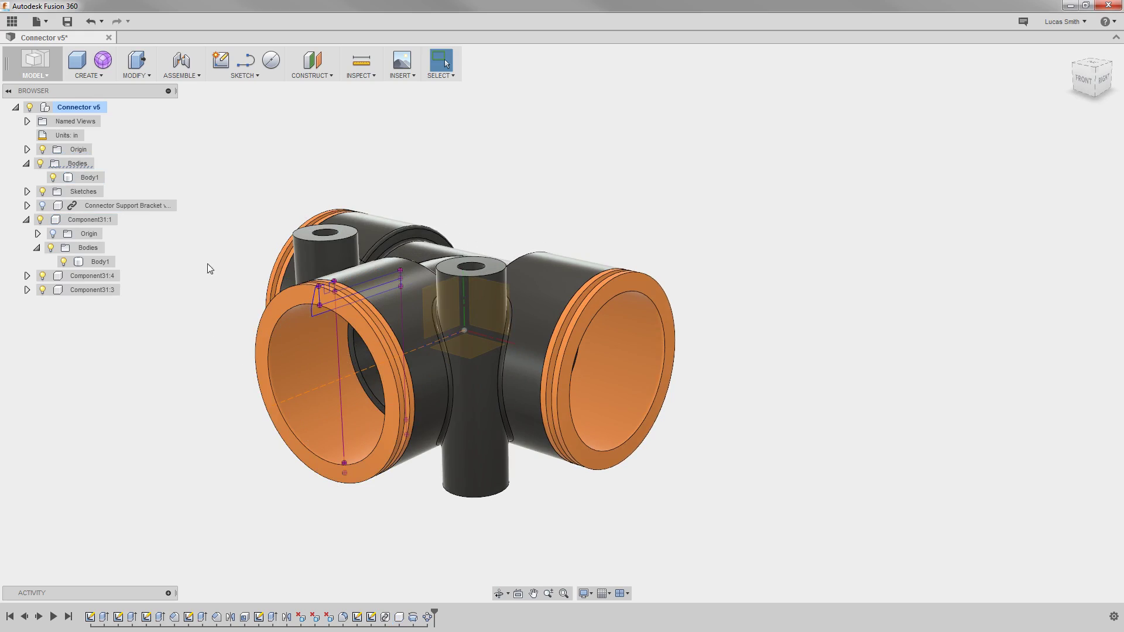
left_click(27, 220)
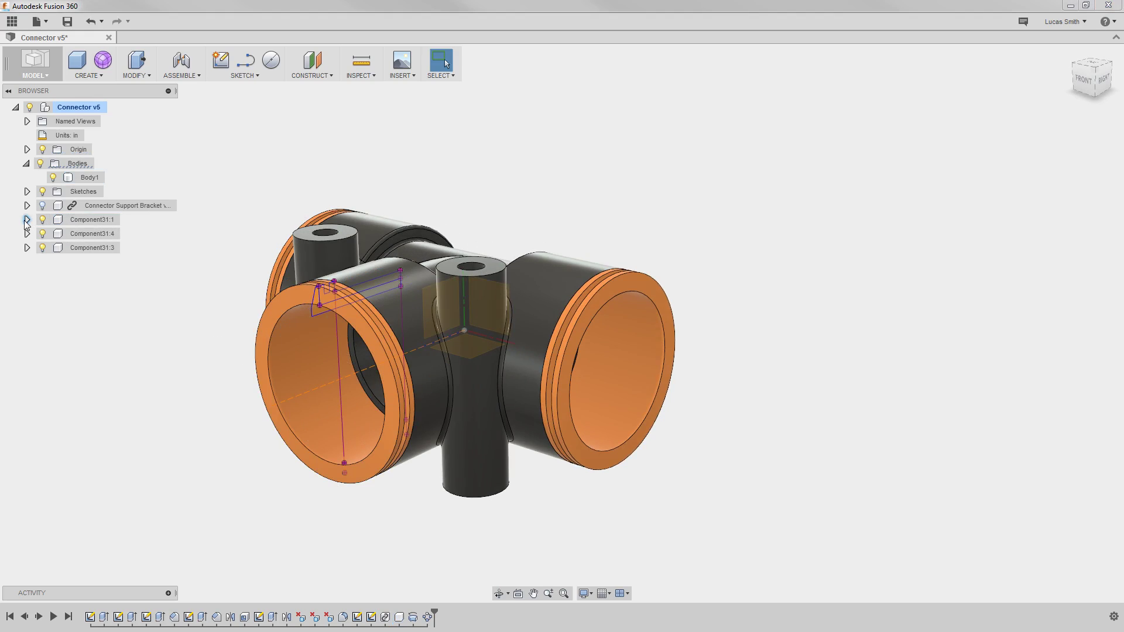
left_click(76, 221)
double_click(75, 221)
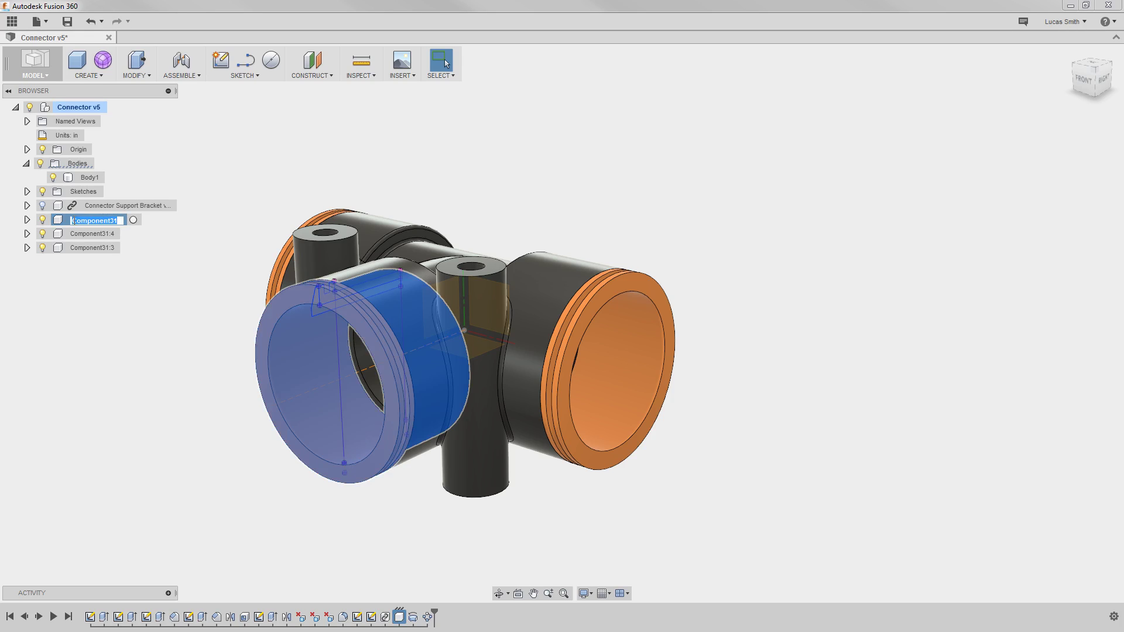
type("Ring")
key("Return")
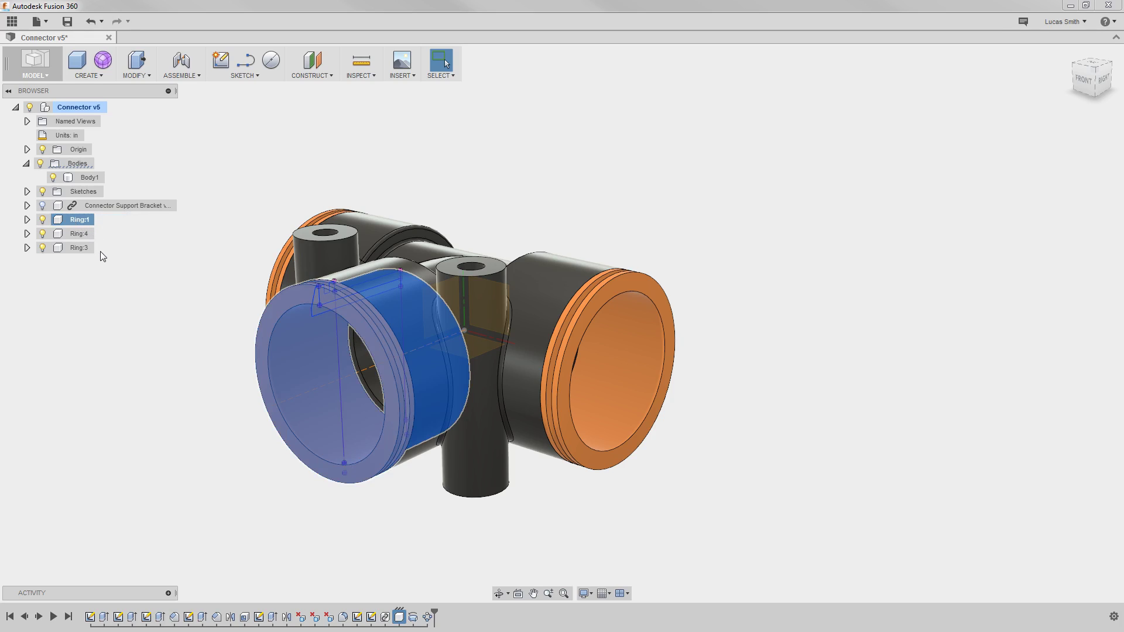
left_click(156, 278)
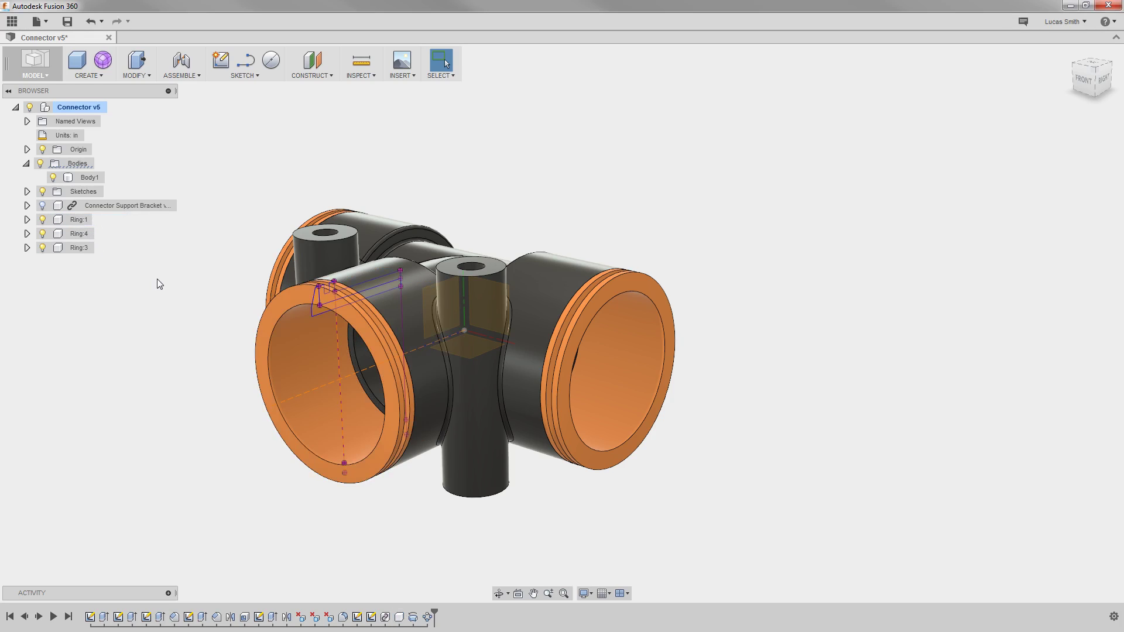
Step: Chamfer the right ring's outer rim edge with an equal distance of 0.03 in
left_click(153, 77)
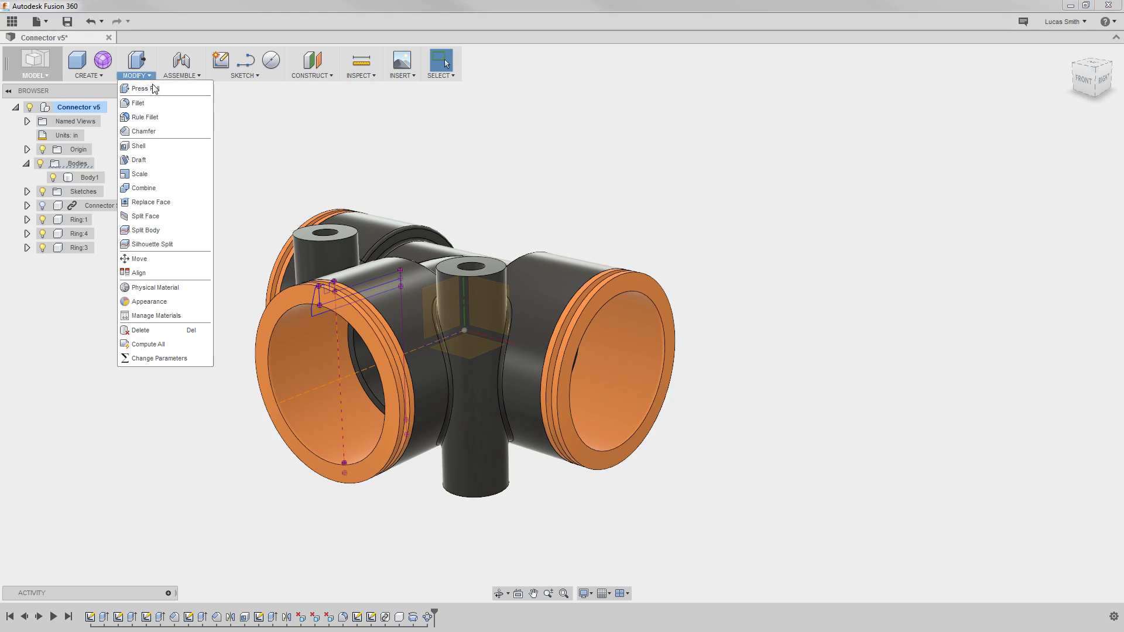
left_click(152, 131)
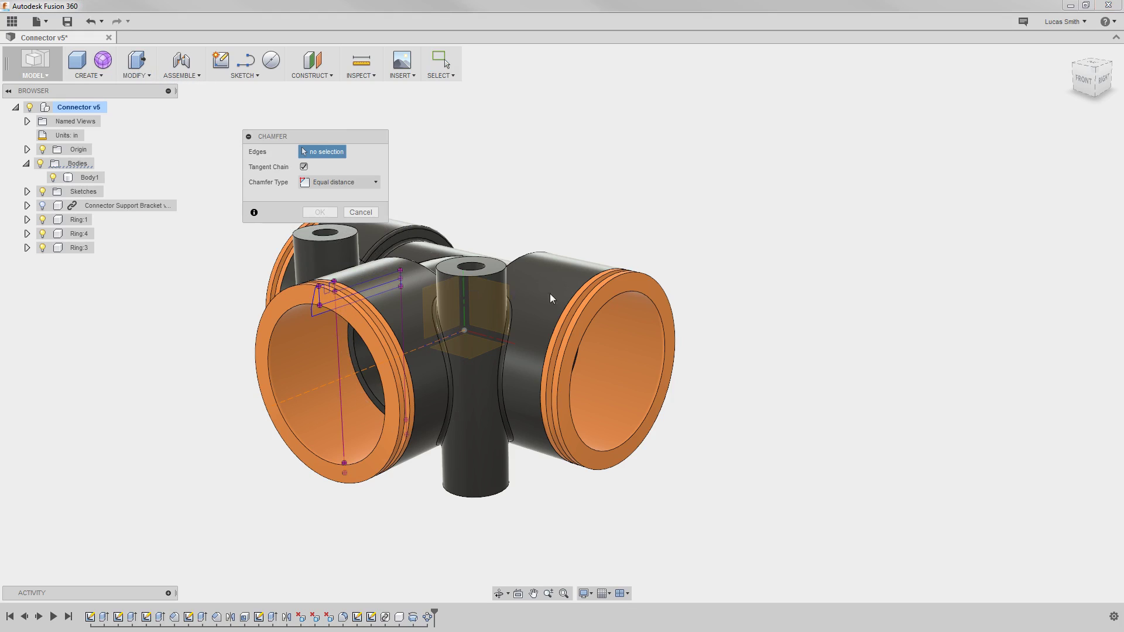
left_click(594, 293)
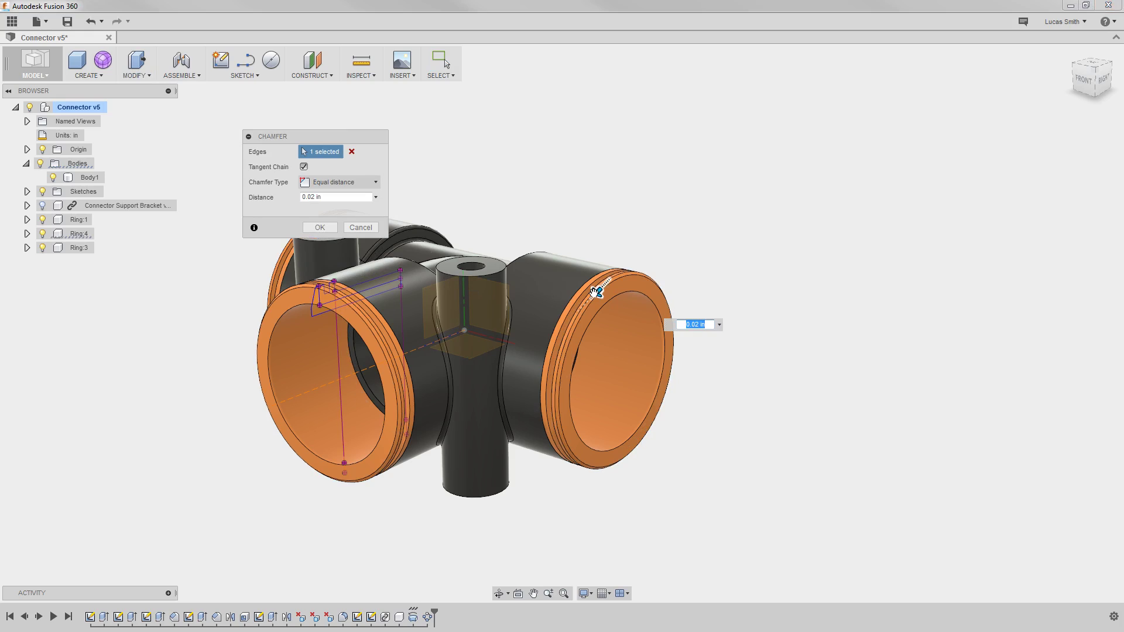
type(".03")
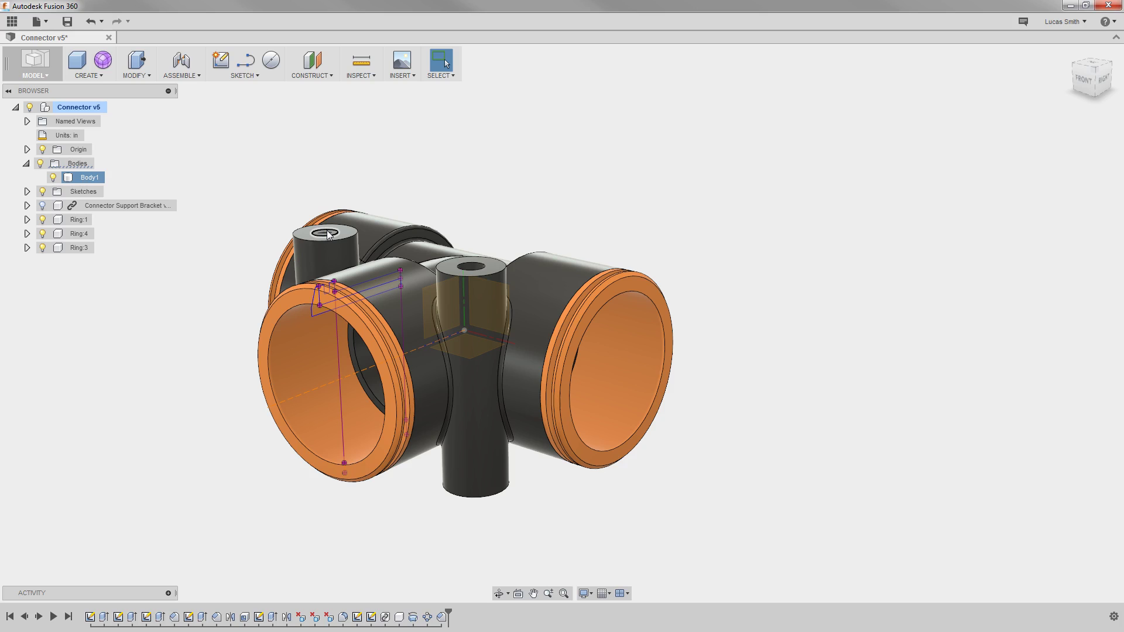
mouse_move(225, 276)
middle_mouse_down("shift")
mouse_move(211, 286)
mouse_move(276, 283)
mouse_move(227, 279)
mouse_move(217, 291)
middle_mouse_up("shift")
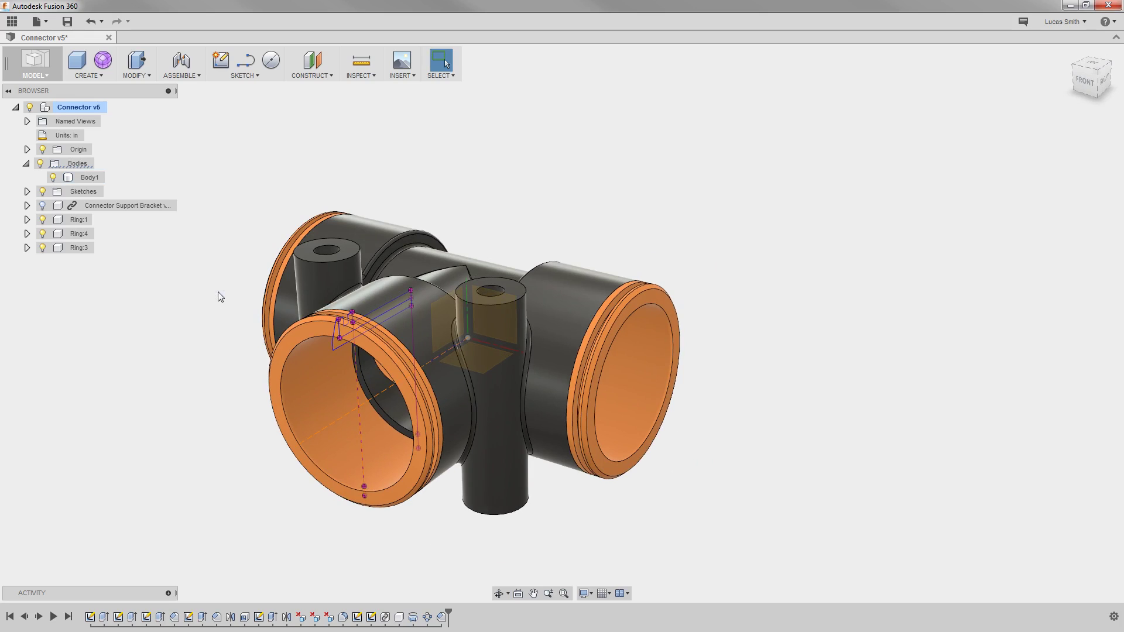
Step: Apply the Dark Blue Flat_Bryce appearance to the rings on all three pipe ends
right_click(262, 139)
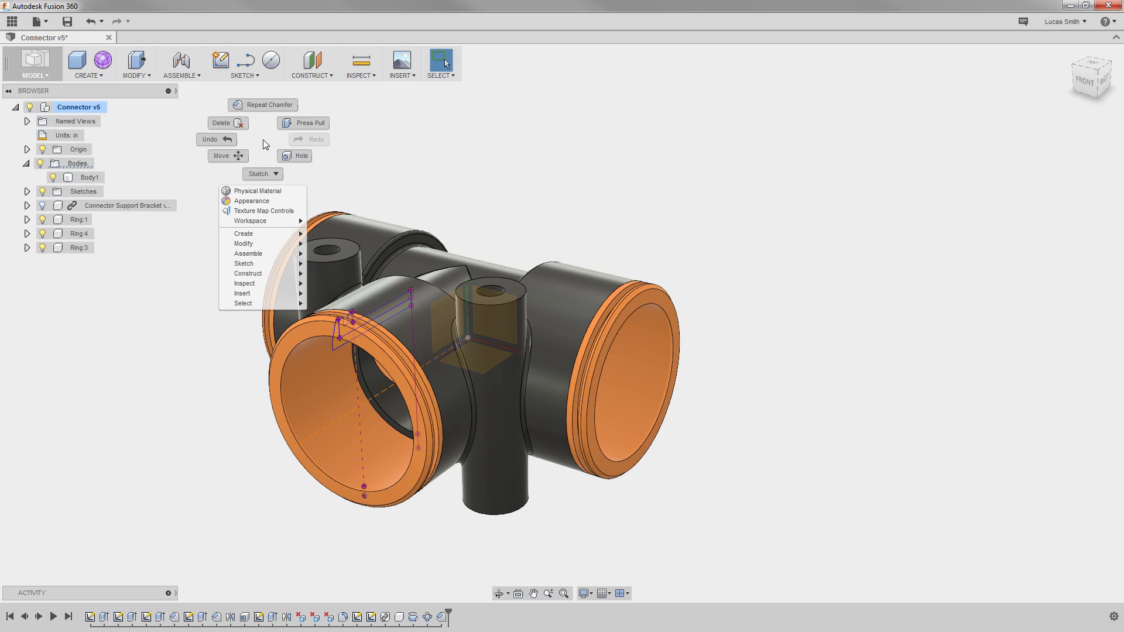
left_click(249, 201)
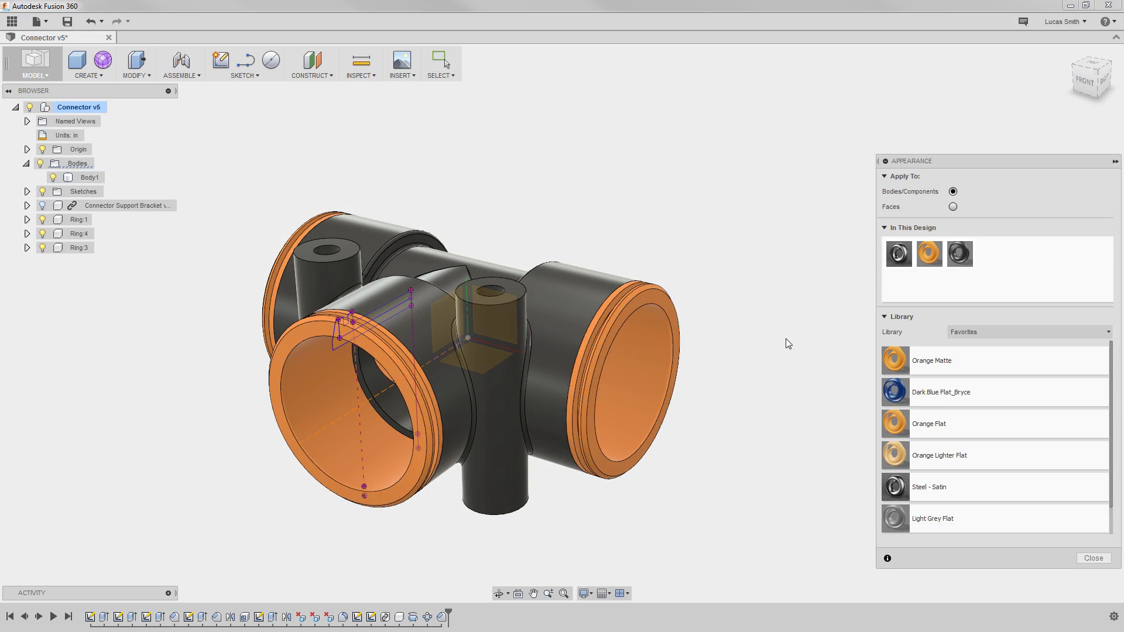
left_click_drag(932, 391, 632, 382)
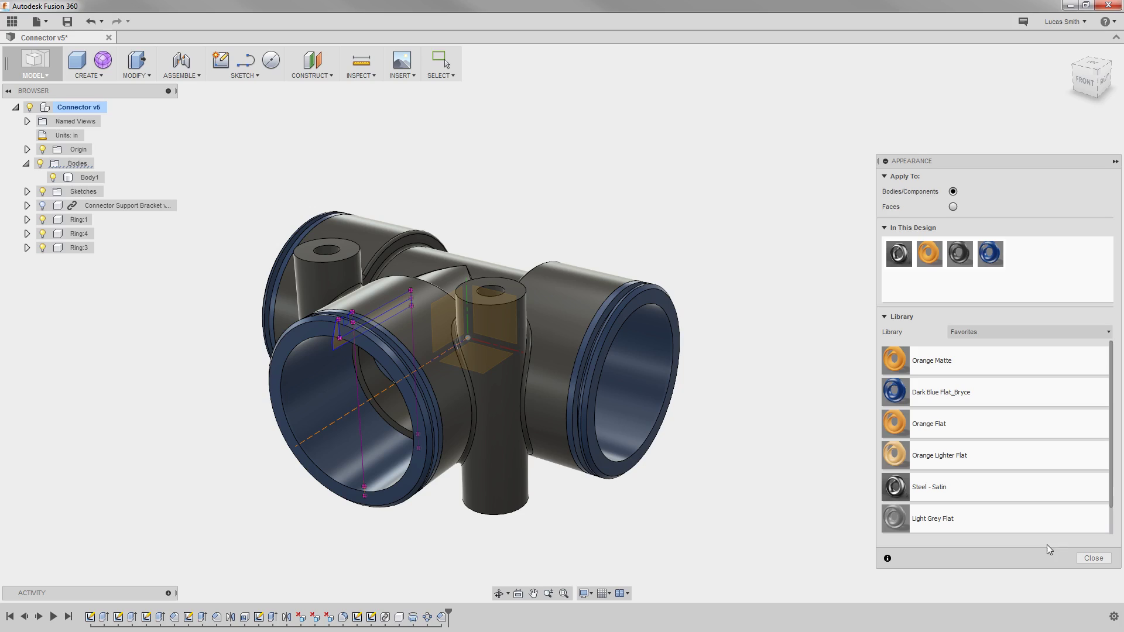
left_click(1092, 558)
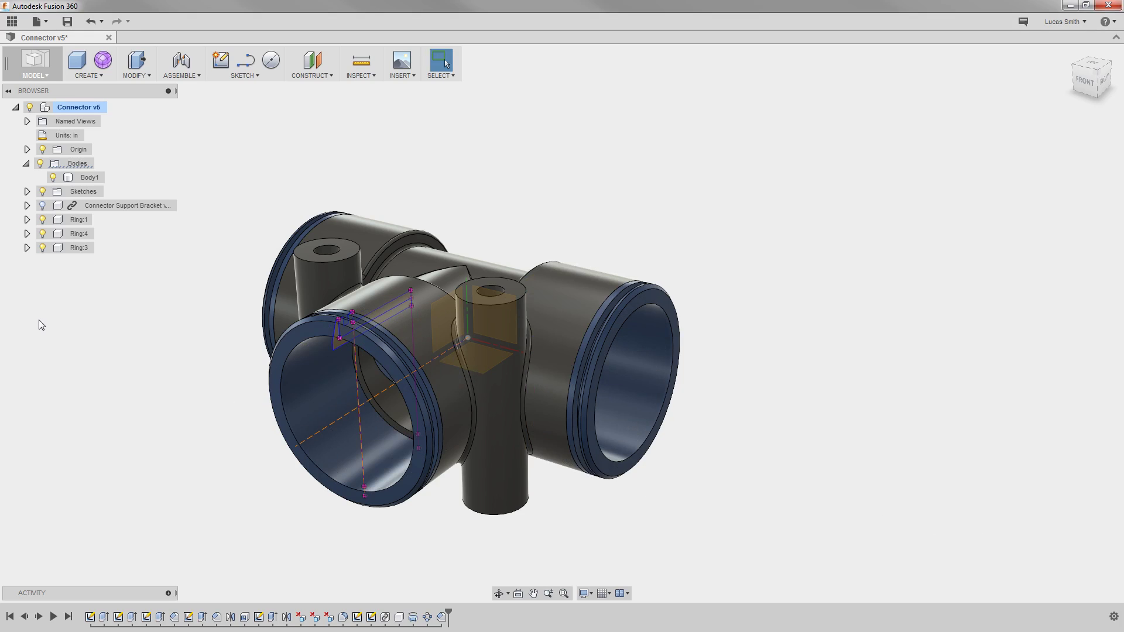
Step: Hide the Origin planes and axes, and activate Ring:1 so the rest is ghosted
left_click(43, 150)
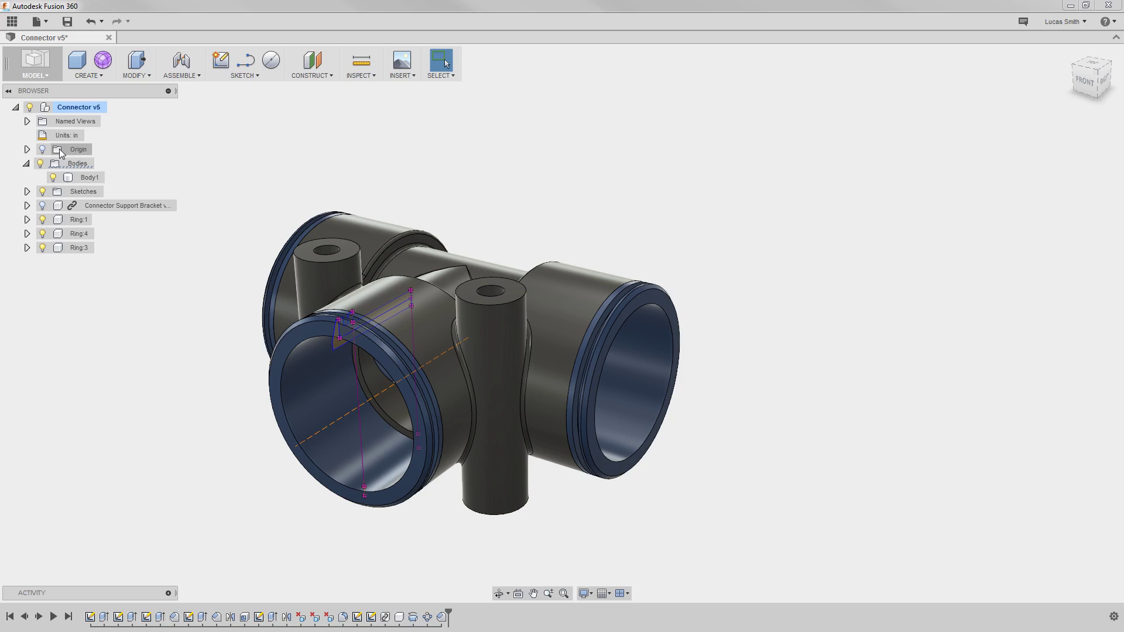
left_click(107, 109)
left_click(93, 221)
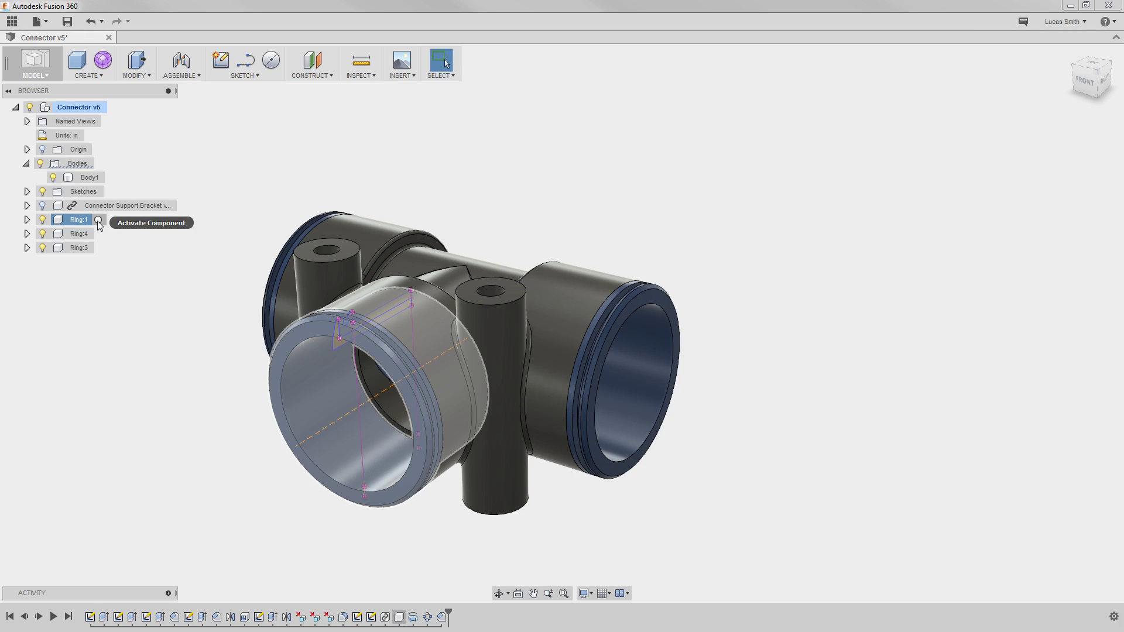
left_click(98, 221)
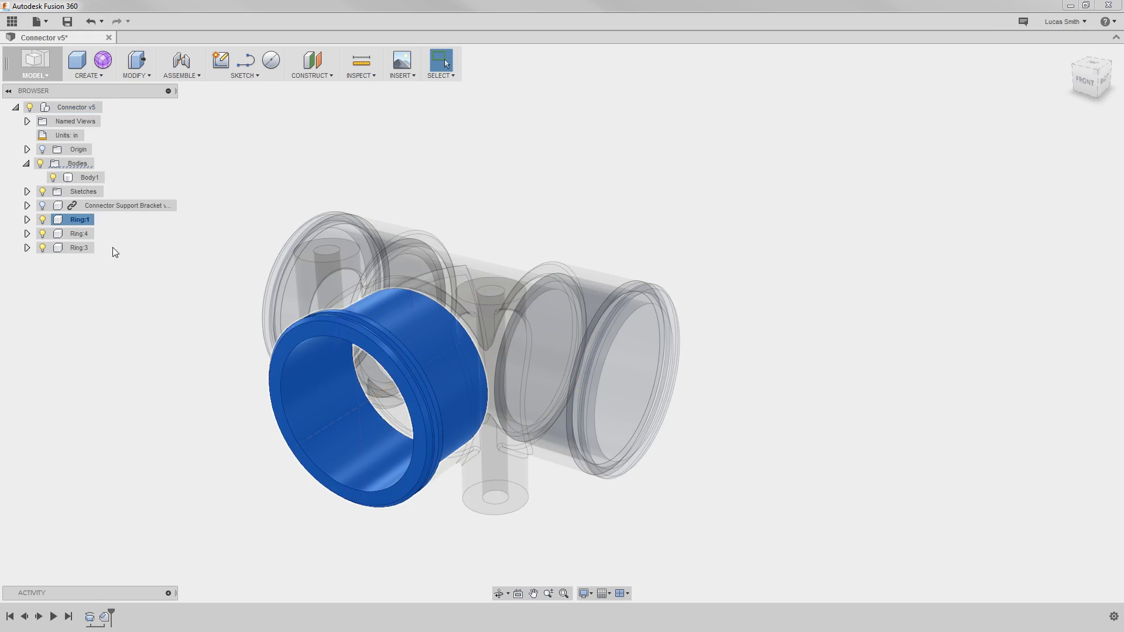
left_click(167, 252)
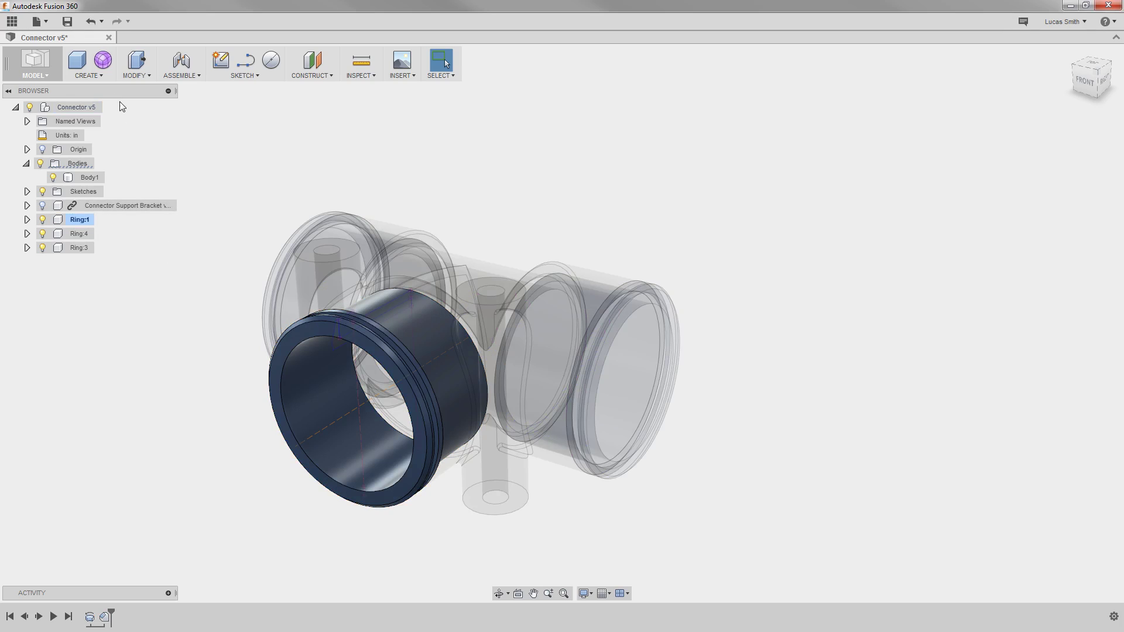
Step: Revolve the ring's sketch profile 360° about its axis as a New Component inside Ring:1
left_click(103, 77)
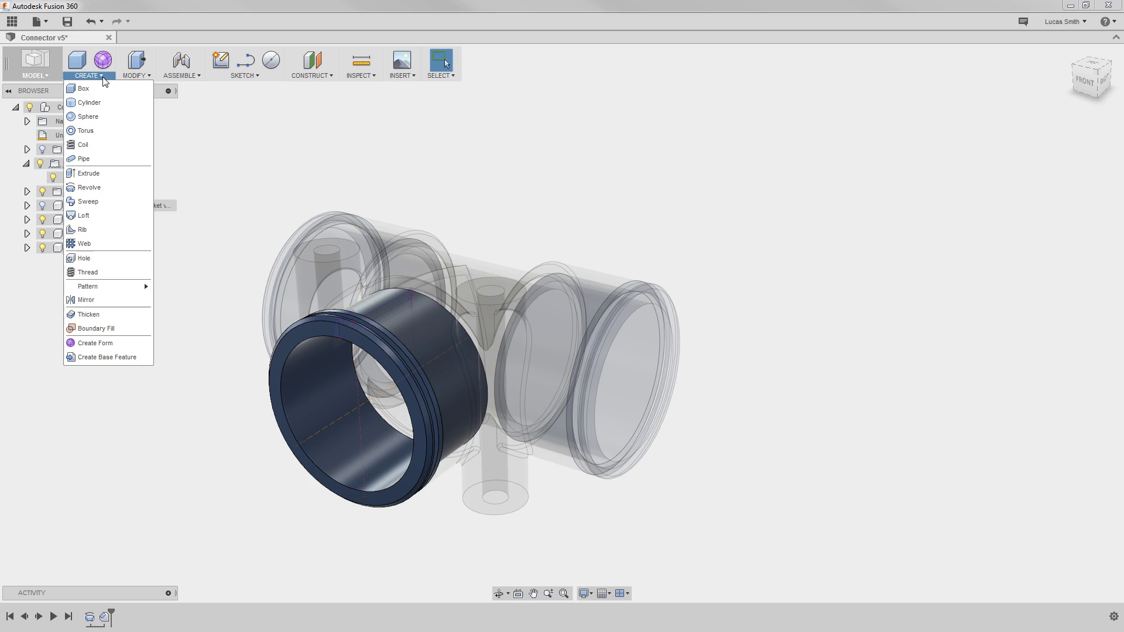
left_click(101, 189)
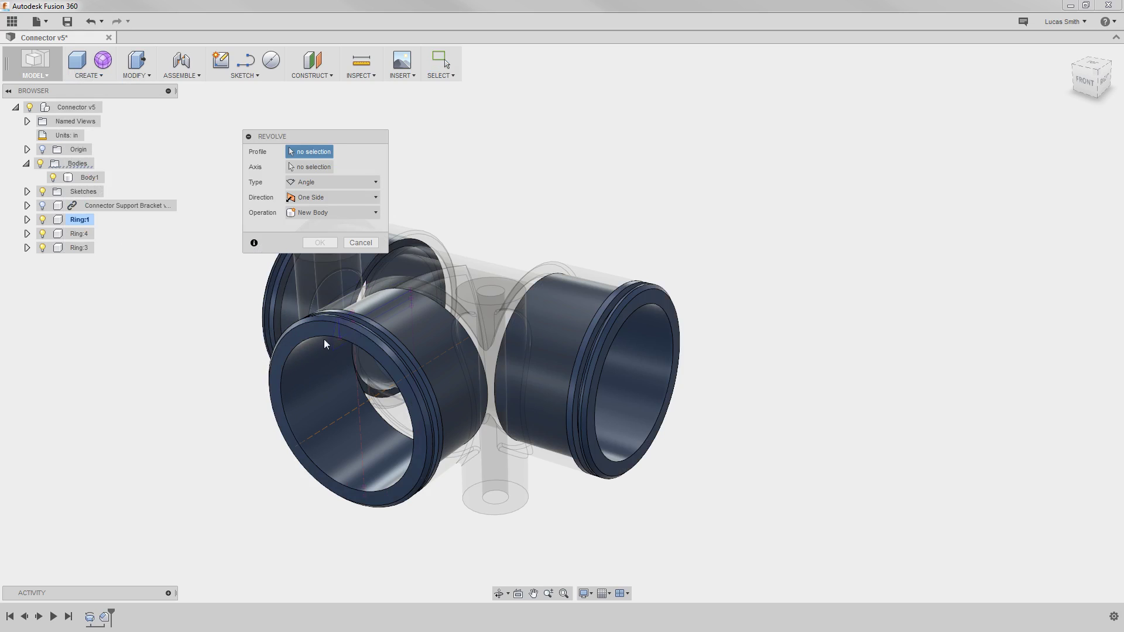
left_click(338, 344)
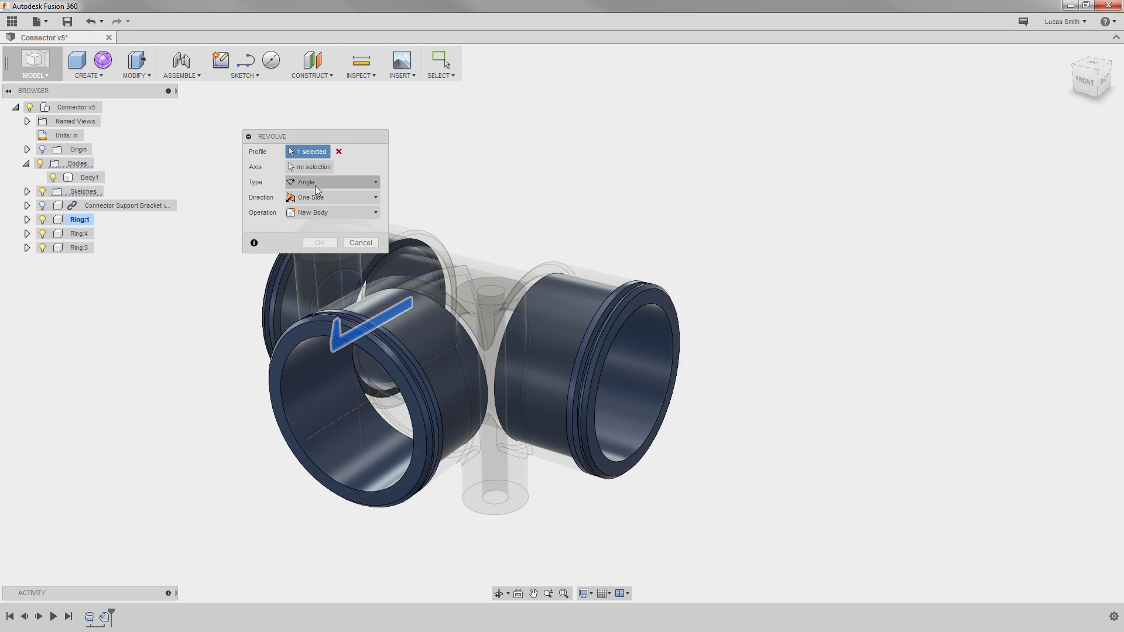
left_click(313, 170)
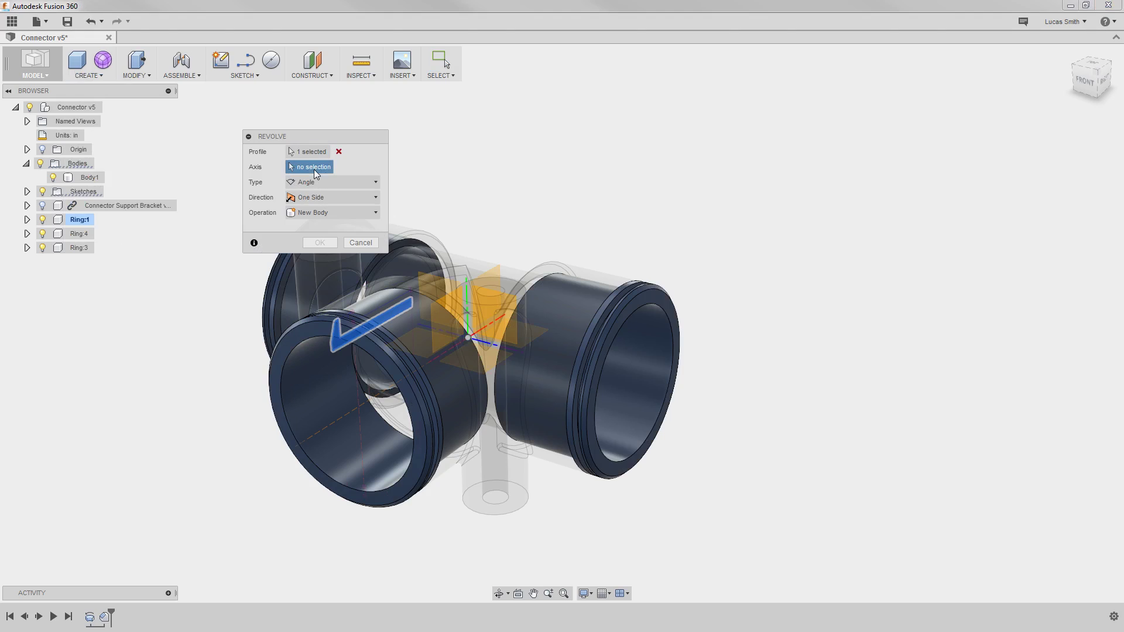
left_click(343, 418)
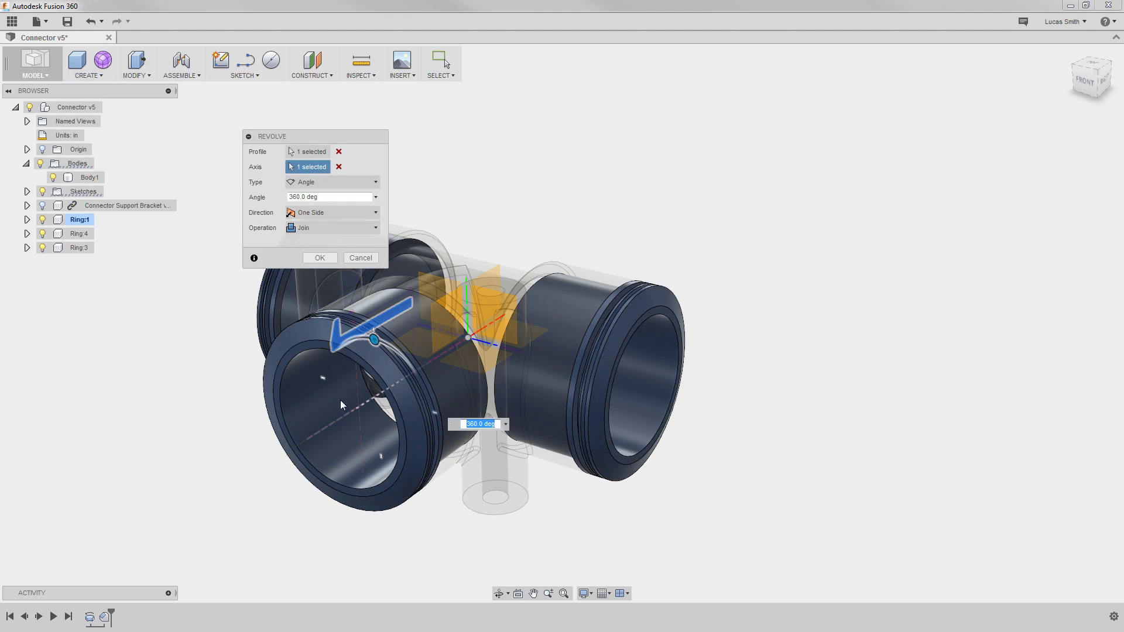
left_click(339, 230)
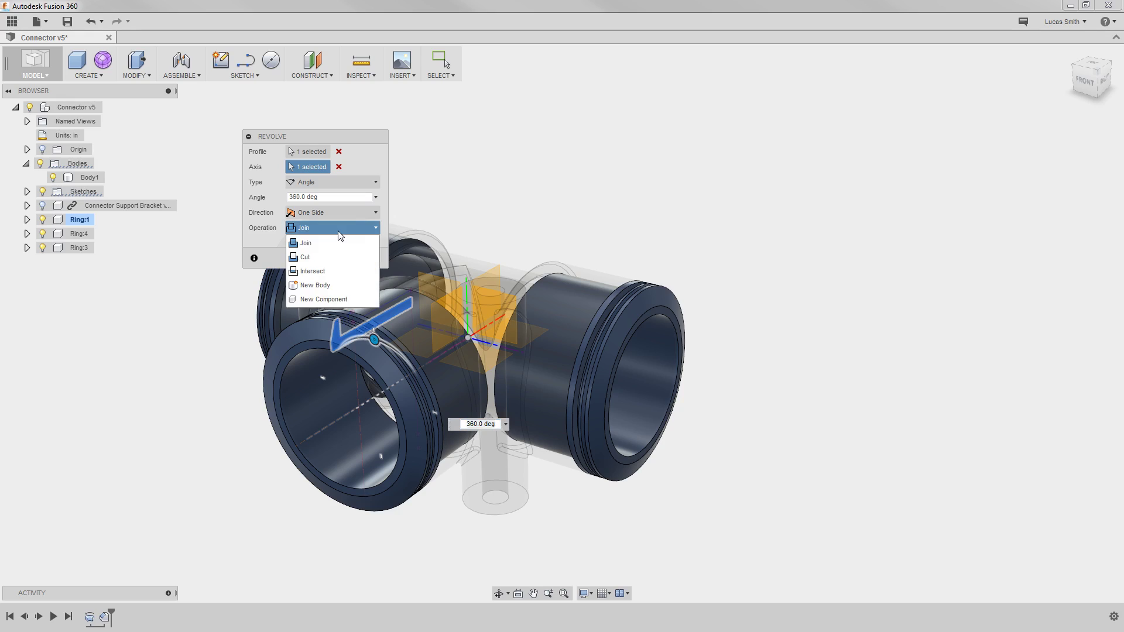
left_click(331, 299)
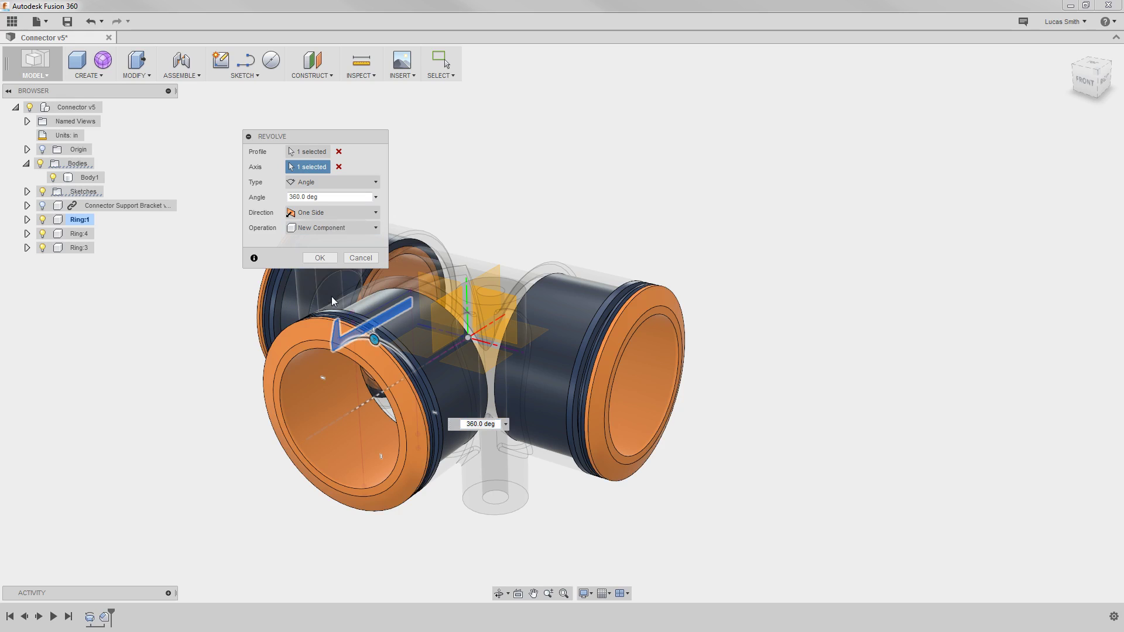
left_click(323, 259)
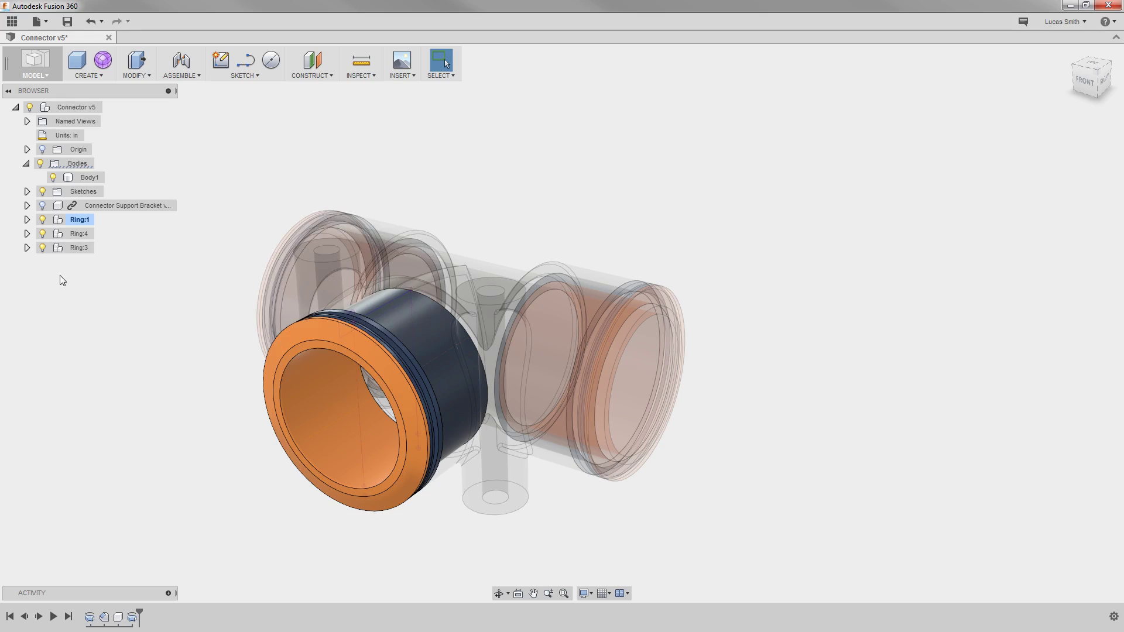
Step: Check Component32:1 nested in Ring:3, then reactivate the top-level connector assembly
left_click(27, 248)
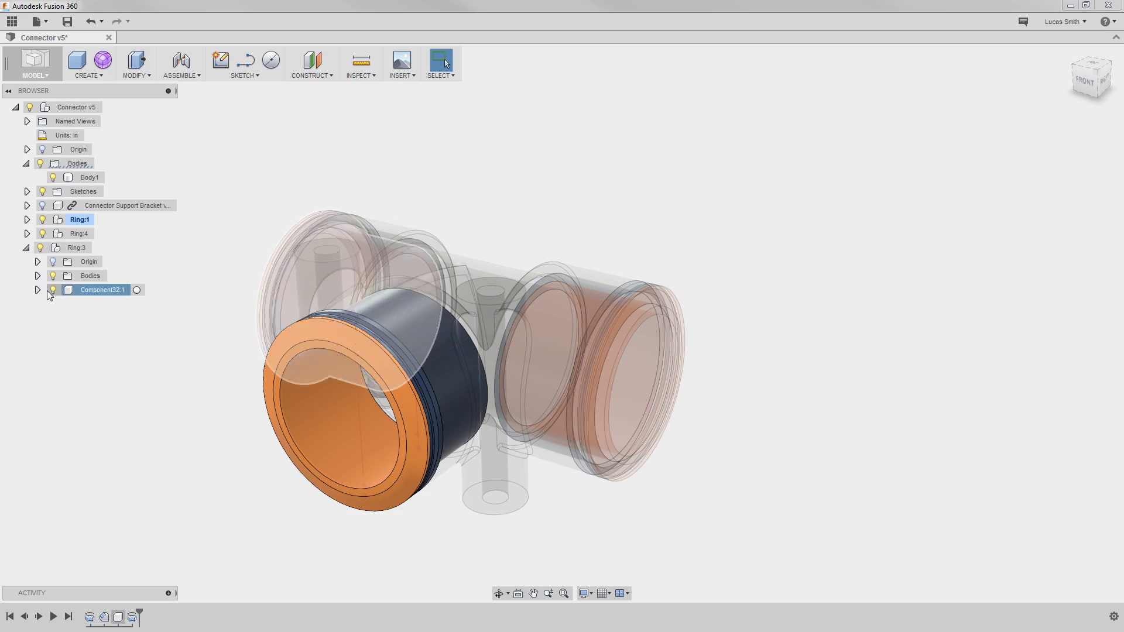
left_click(27, 248)
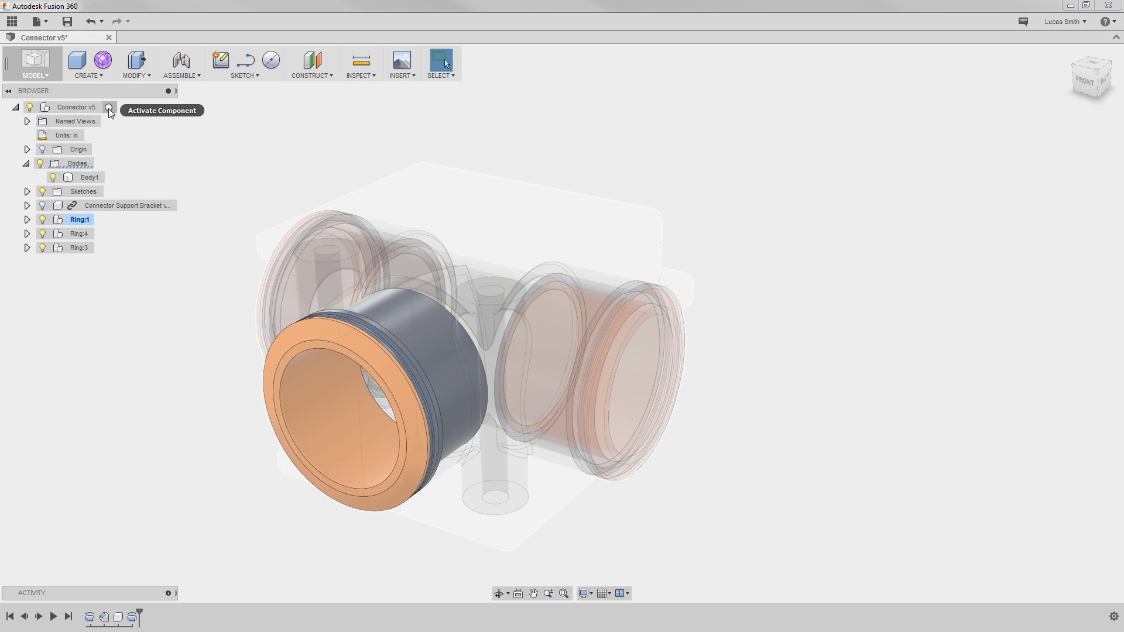
left_click(108, 108)
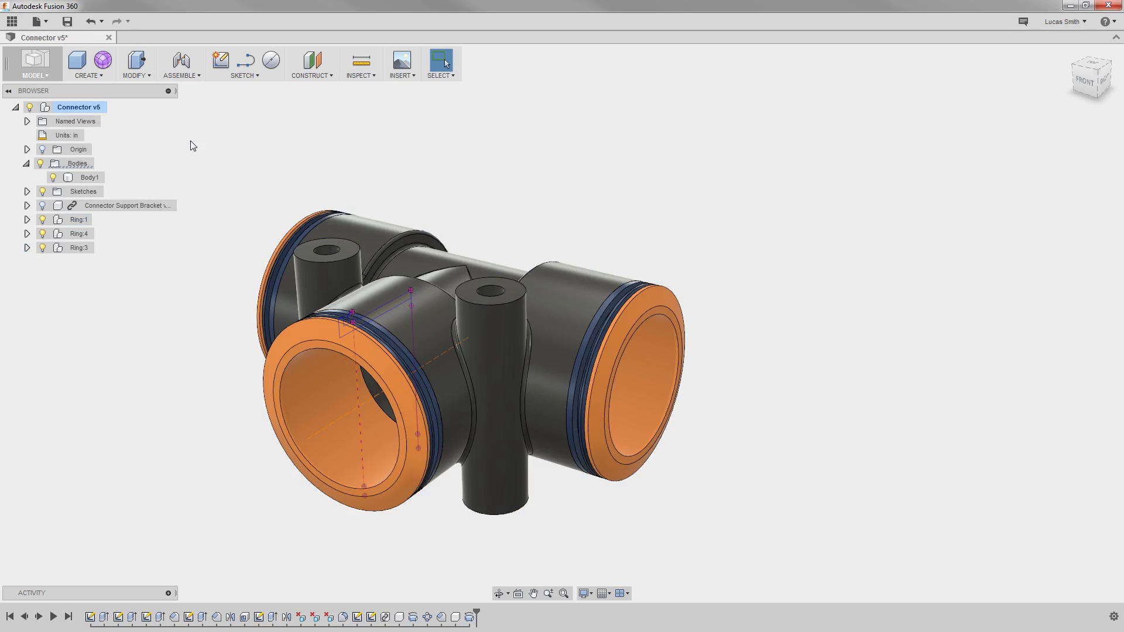
Step: Make the Connector Support Bracket visible again and view the tee from its right side
left_click(42, 205)
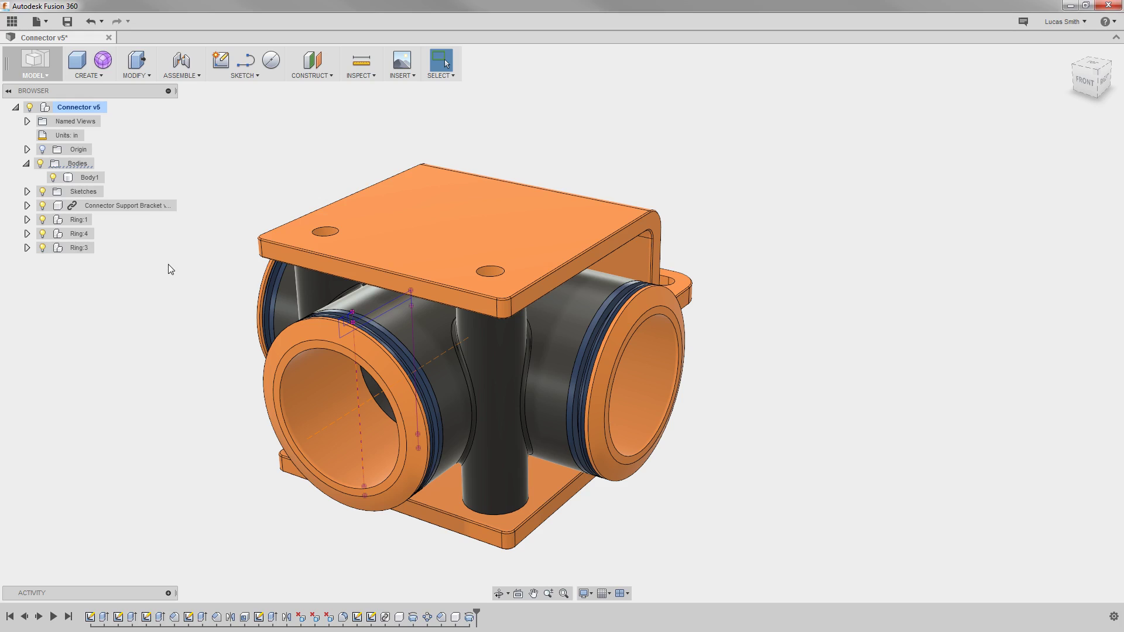
mouse_move(213, 273)
middle_mouse_down("shift")
mouse_move(203, 248)
mouse_move(123, 252)
mouse_move(170, 251)
mouse_move(206, 275)
middle_mouse_up("shift")
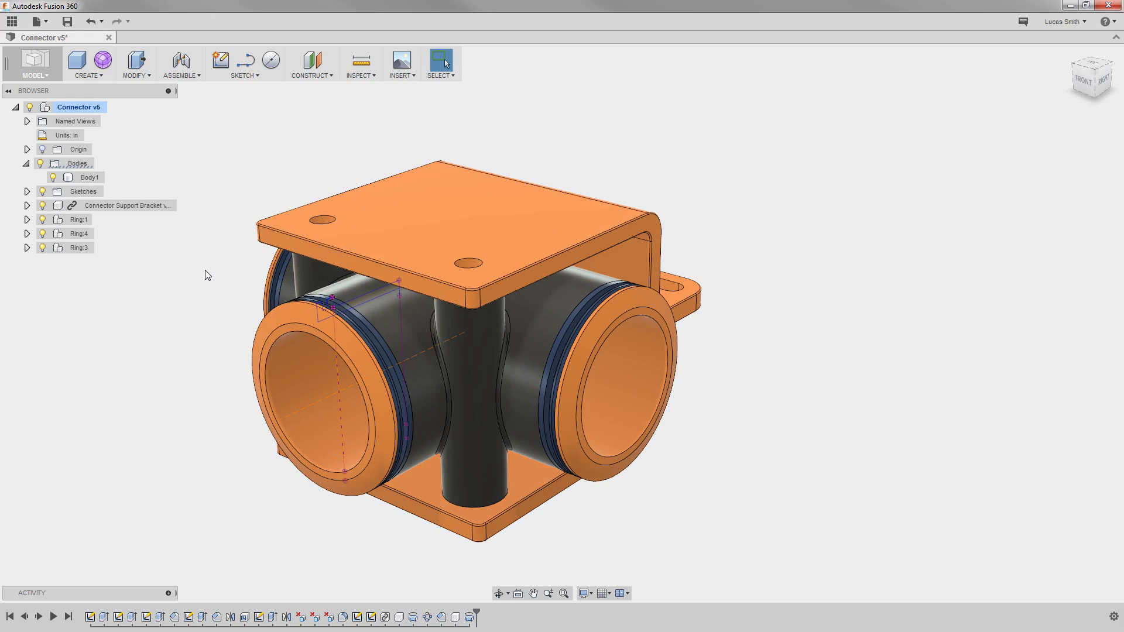